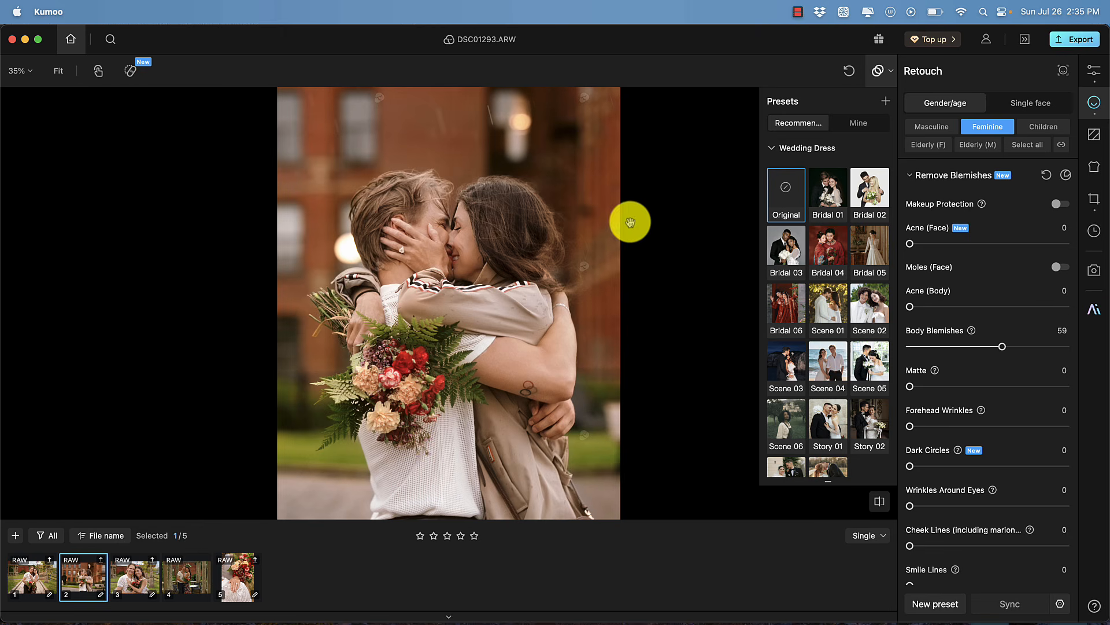
{"action": "scroll", "coordinate": [1018, 243], "scroll_direction": "down", "scroll_amount": 3}
{"action": "scroll", "coordinate": [1019, 250], "scroll_direction": "up", "scroll_amount": 3}
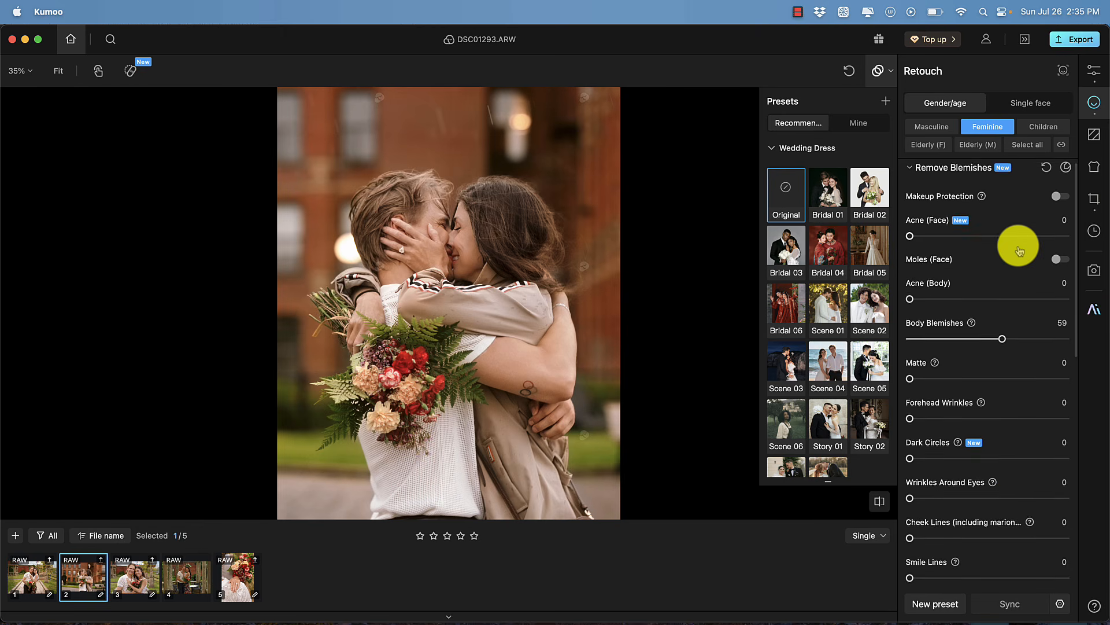
{"action": "scroll", "coordinate": [1019, 250], "scroll_direction": "up", "scroll_amount": 1}
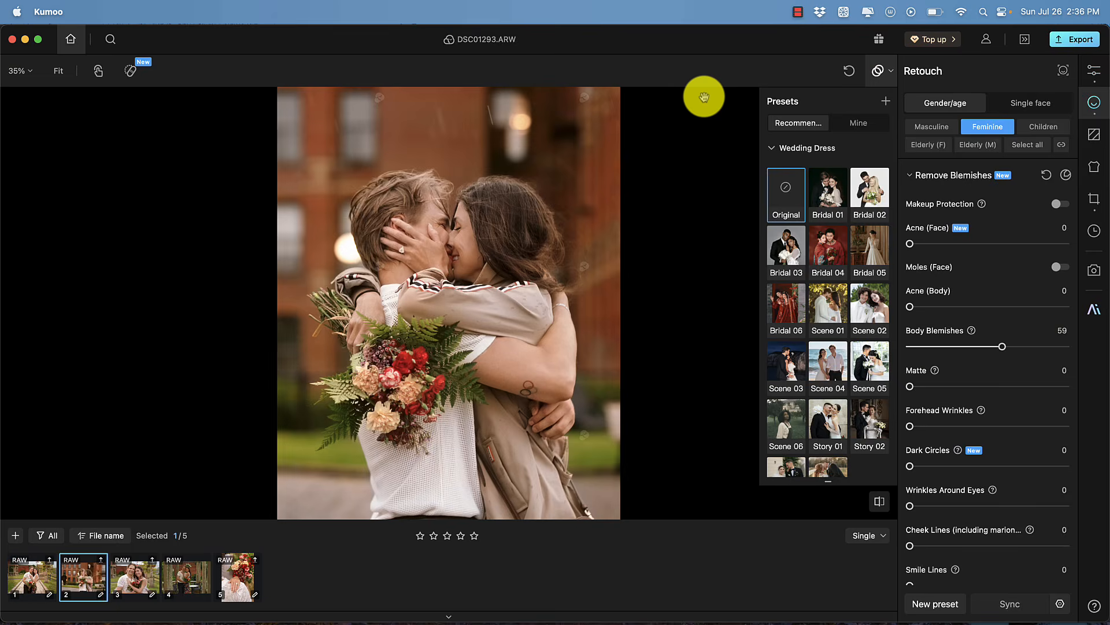
{"action": "key", "text": "ctrl+Up"}
{"action": "left_click", "coordinate": [778, 416]}
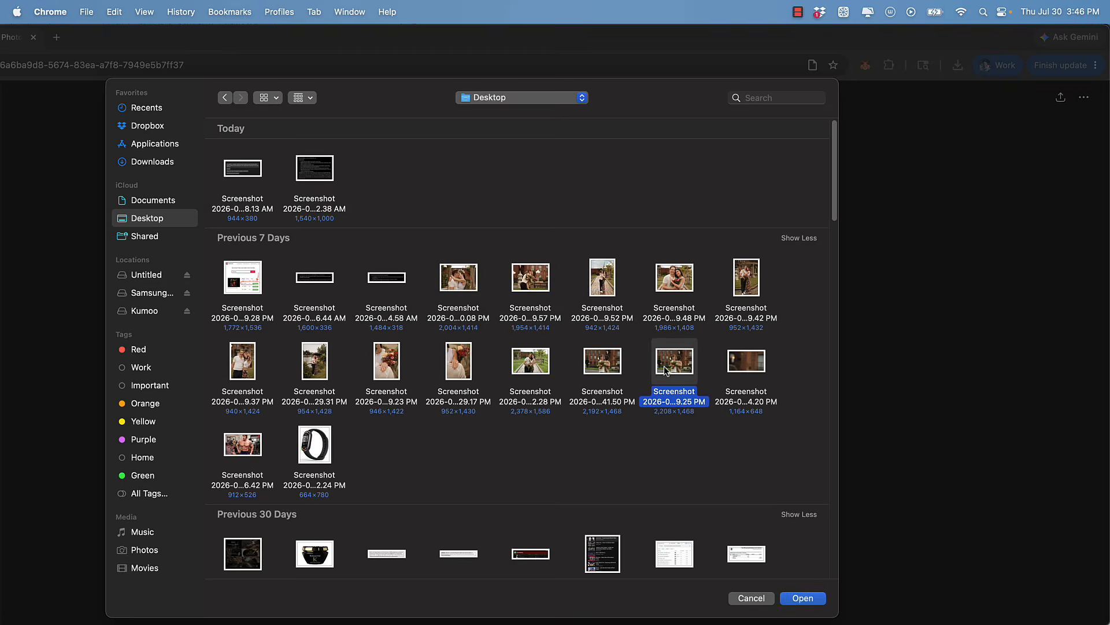
In ChatGPT, paste the cinematic color grade prompt with the engagement photo attached and send it
{"action": "double_click", "coordinate": [667, 371]}
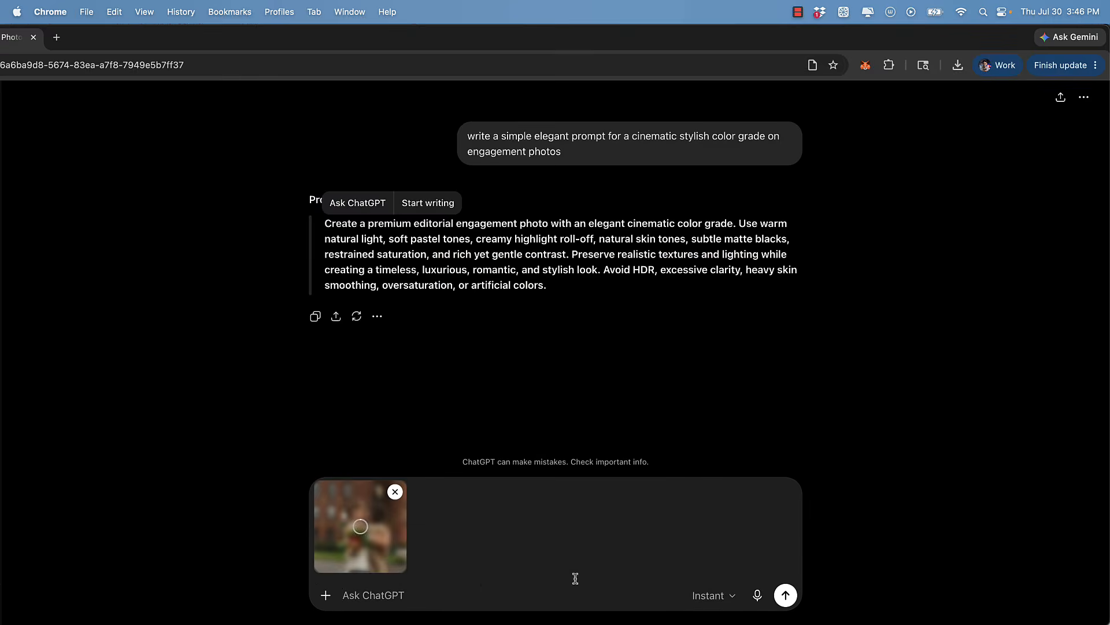
{"action": "type", "text": "Create a premium editorial engagement photo with an elegant cinematic color grade. Use warm natural light, soft pastel tones, creamy highlight roll-off, natural skin tones, subtle matte blacks, restrained saturation, and rich yet gentle contrast. Preserve realistic textures and lighting while creating a timeless, luxurious, romantic, and stylish look. Avoid HDR, excessive clarity, heavy skin smoothing, oversaturation, or artificial colors."}
{"action": "key", "text": "Return"}
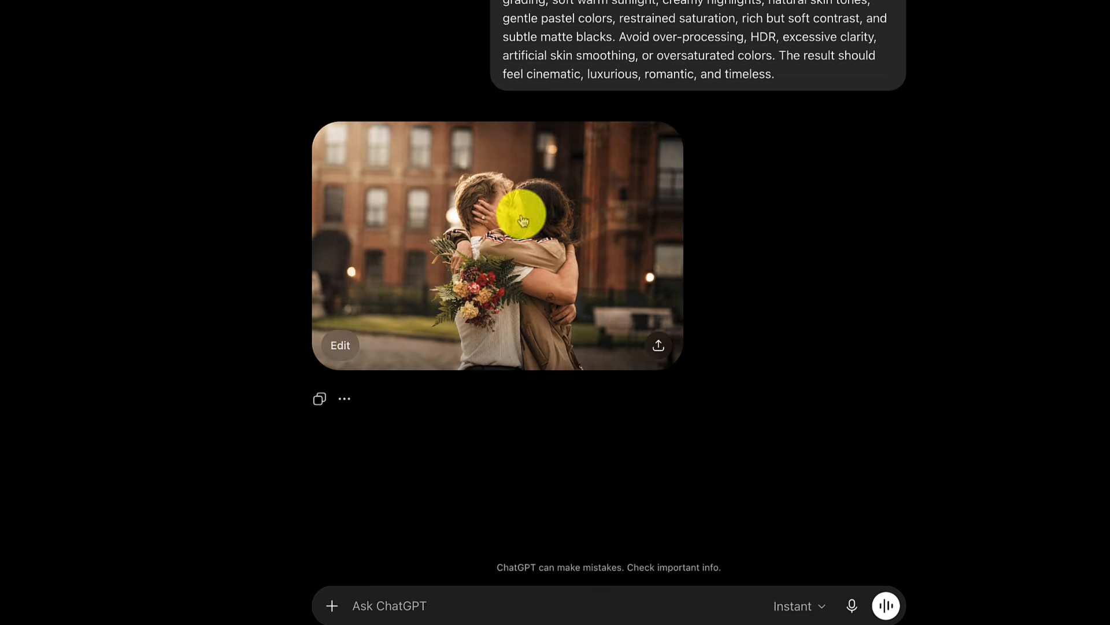
{"action": "left_click", "coordinate": [520, 214]}
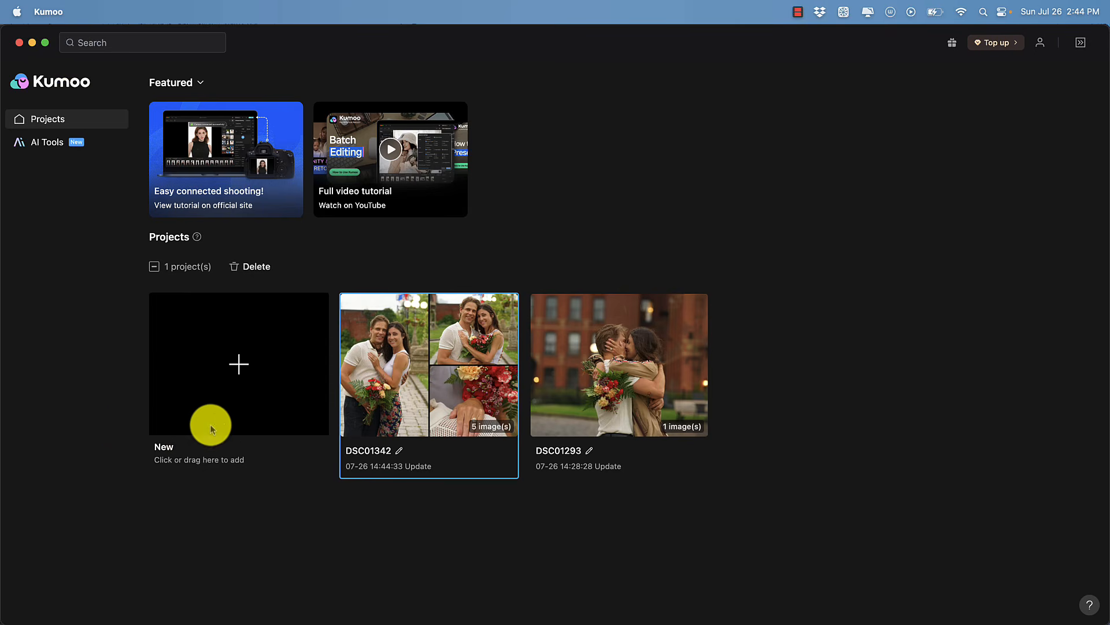
Open a RAW photo from the camera folder in Kumoo
{"action": "left_click", "coordinate": [202, 364]}
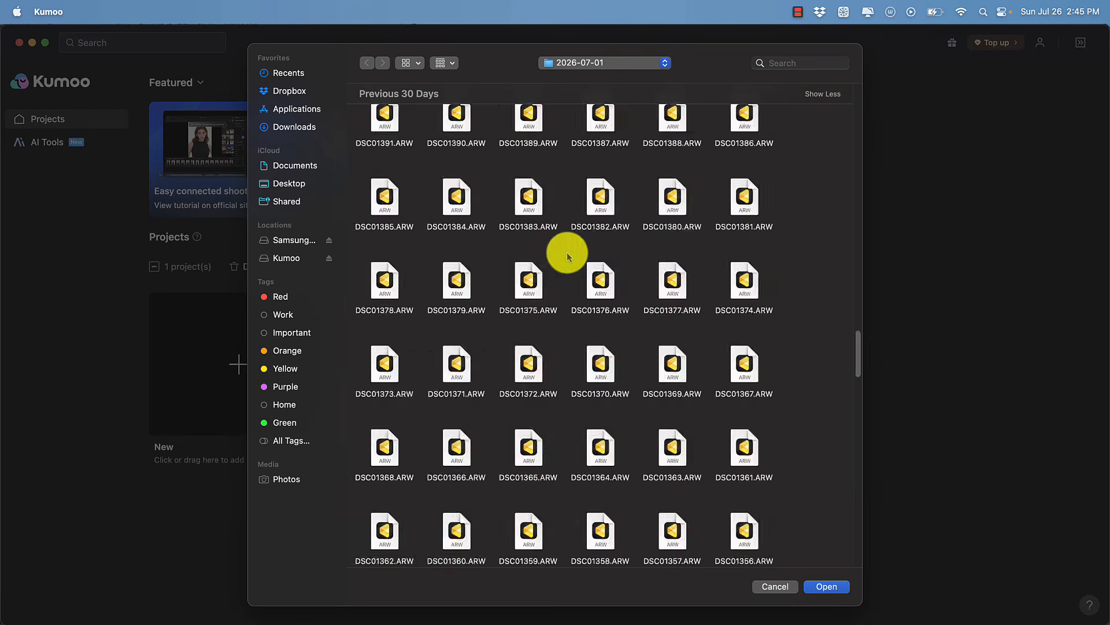
{"action": "left_click", "coordinate": [538, 249]}
{"action": "left_click", "coordinate": [824, 587]}
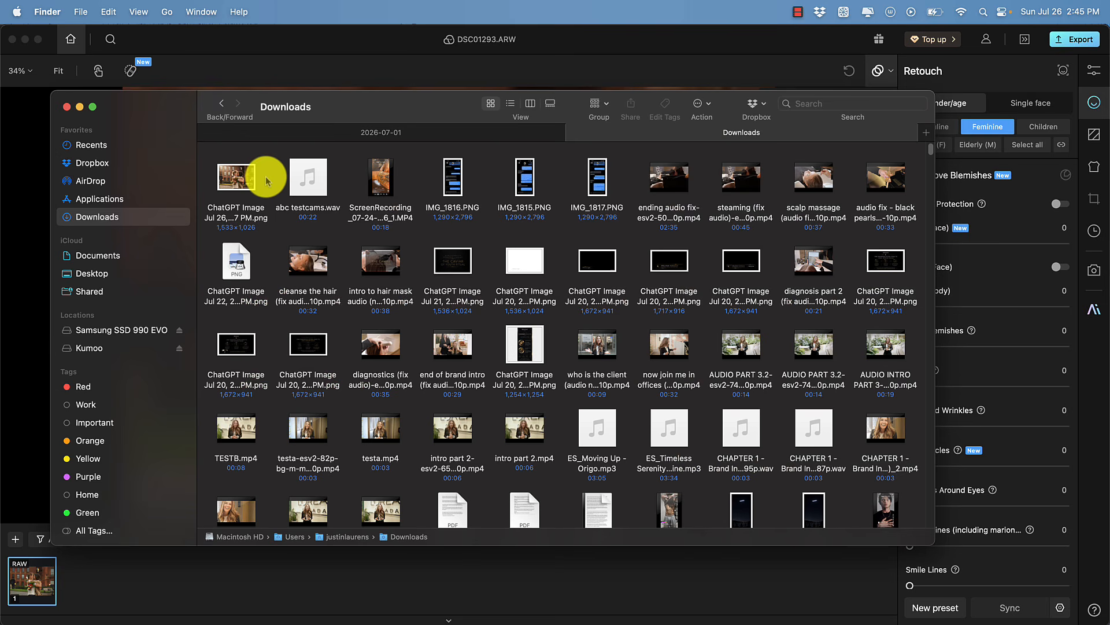
Drag the ChatGPT-generated reference image into the project's filmstrip
{"action": "left_click", "coordinate": [240, 182]}
{"action": "left_click_drag", "start_coordinate": [240, 182], "coordinate": [157, 570]}
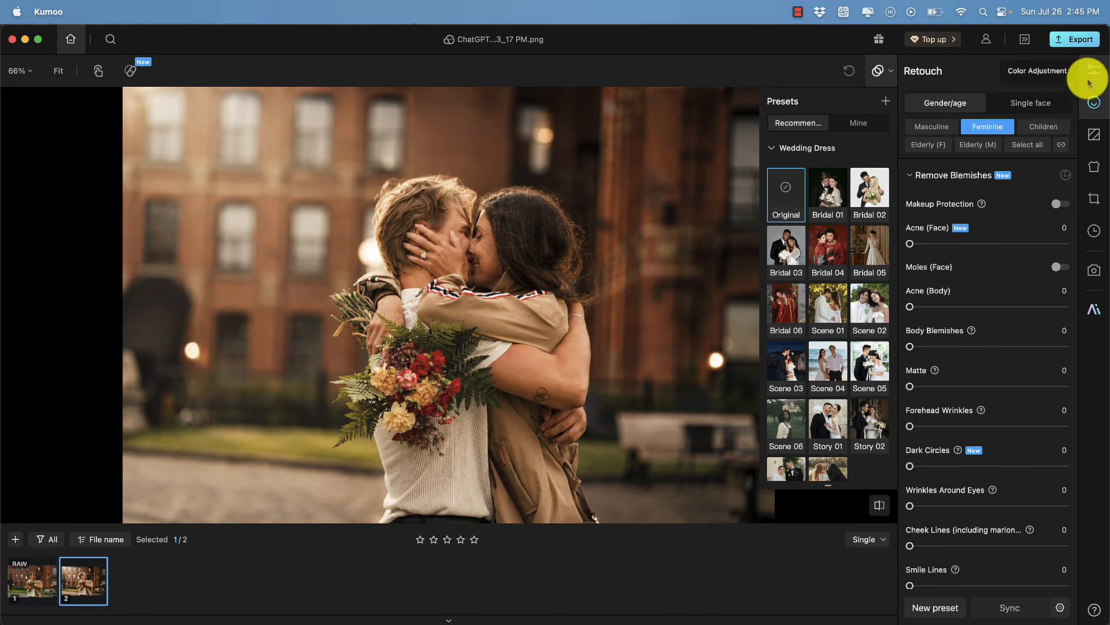
Import the ChatGPT reference image from Downloads as a sample in AI Color Transfer's Mine collection
{"action": "left_click", "coordinate": [1094, 74]}
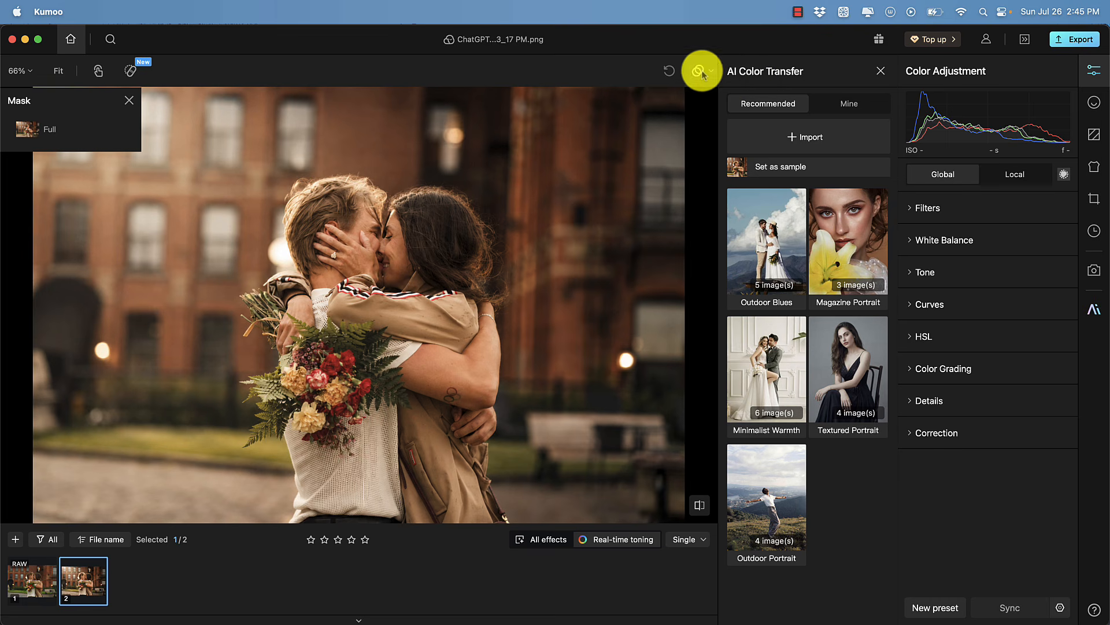
{"action": "left_click", "coordinate": [850, 104]}
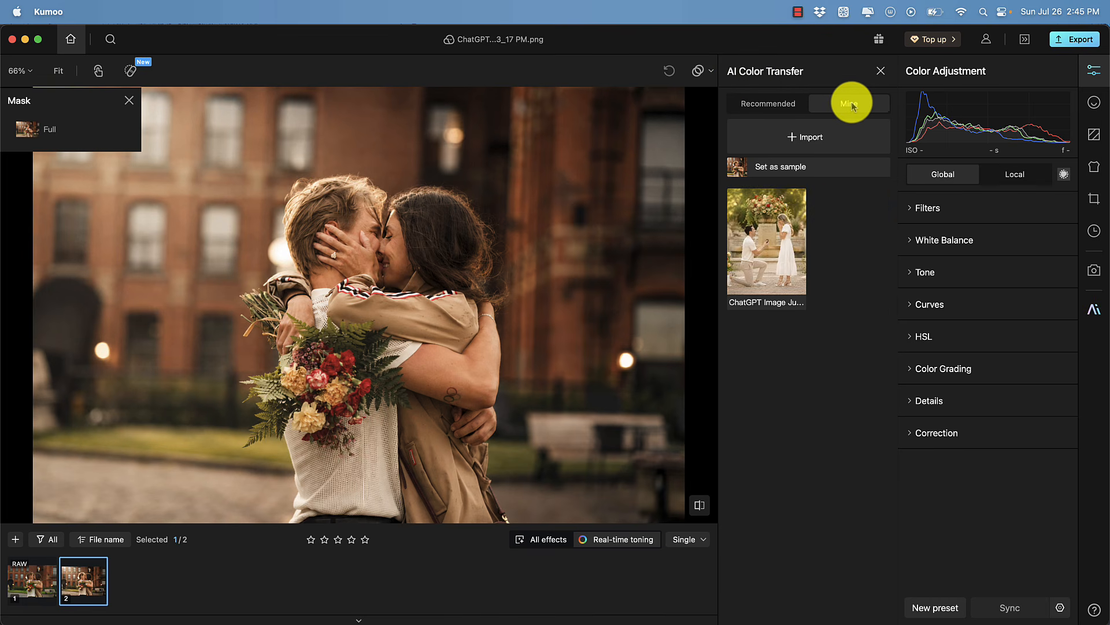
{"action": "left_click", "coordinate": [802, 139]}
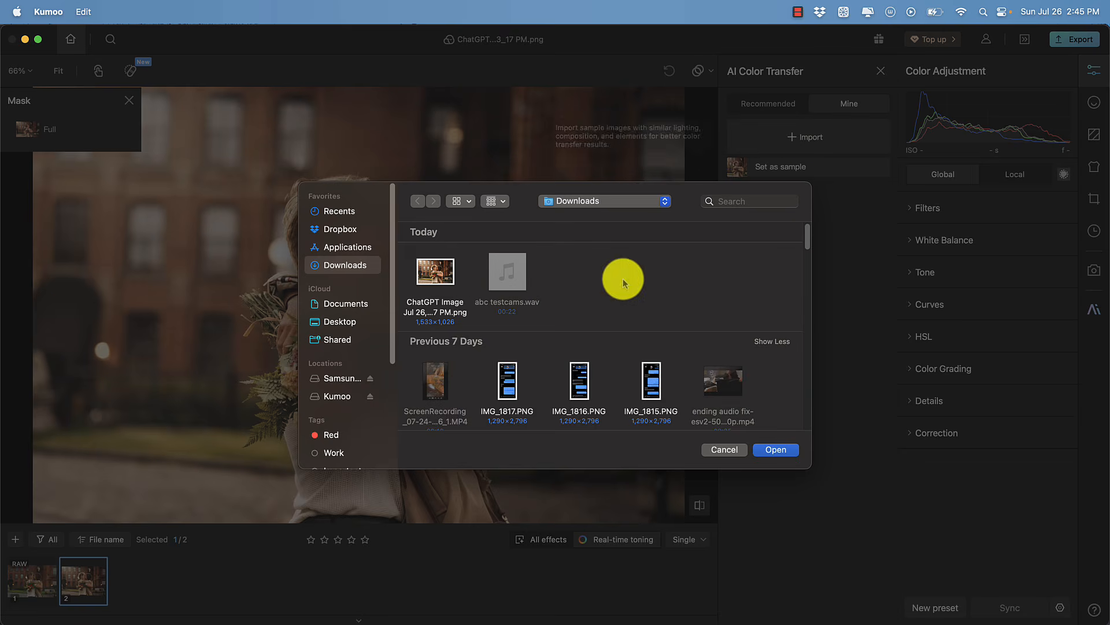
{"action": "left_click", "coordinate": [774, 450]}
Apply the ChatGPT reference sample to the RAW photo and compare the result against the reference image
{"action": "left_click", "coordinate": [36, 586]}
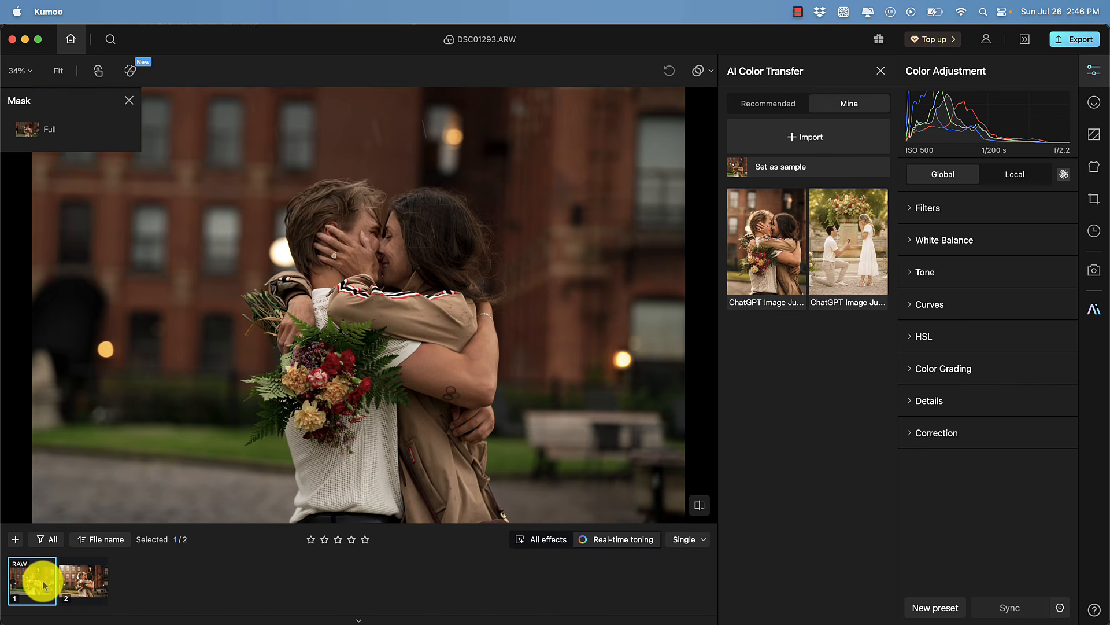
{"action": "left_click", "coordinate": [756, 266]}
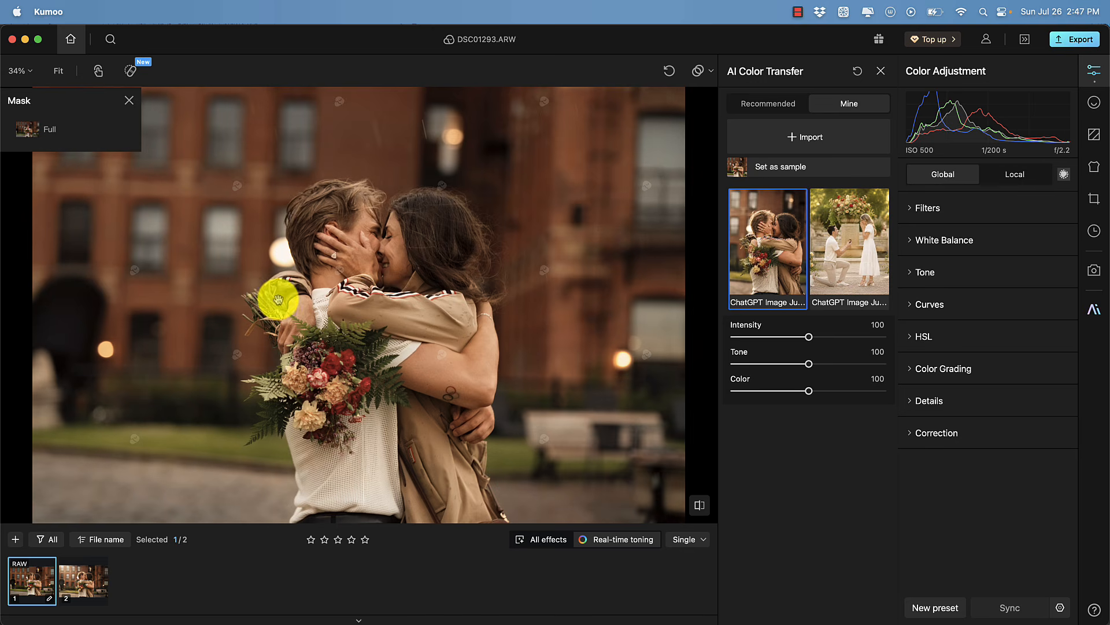
{"action": "left_click", "coordinate": [85, 582]}
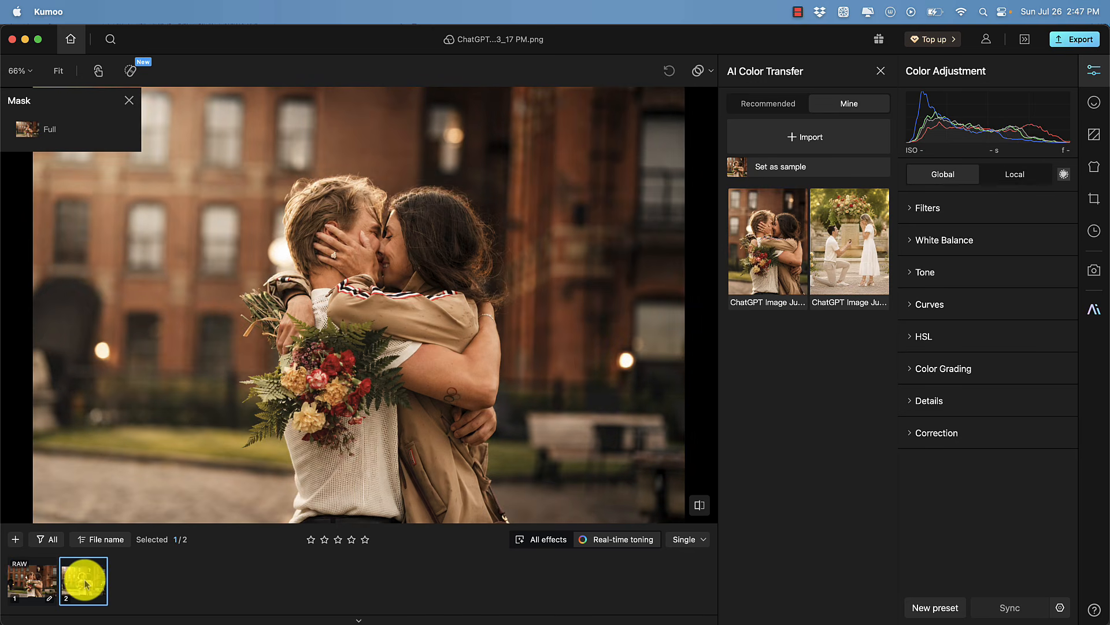
{"action": "left_click", "coordinate": [29, 578]}
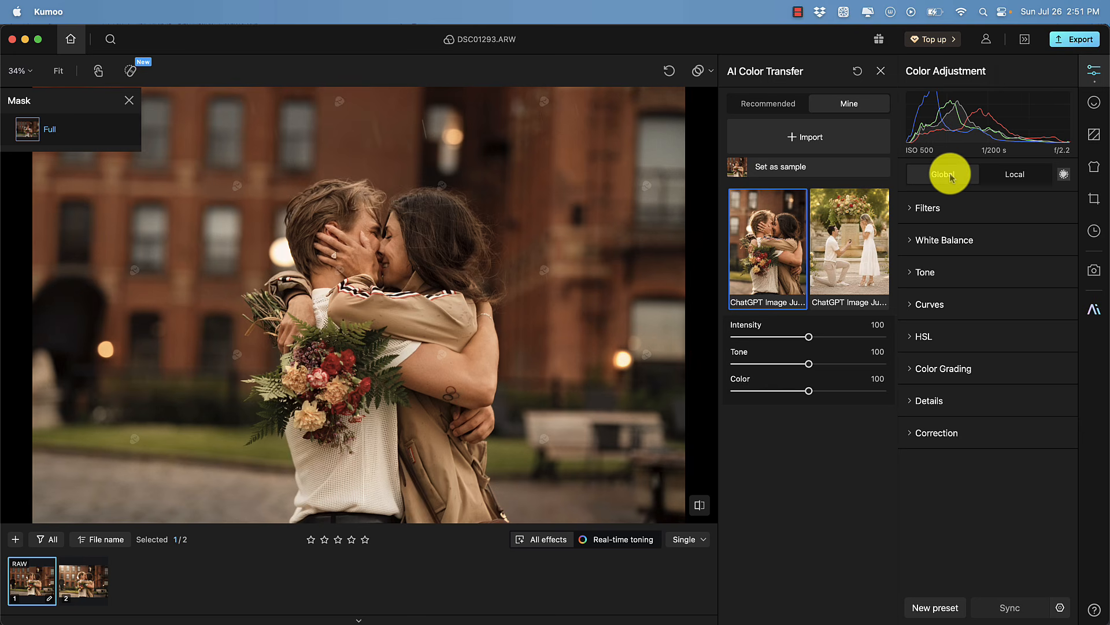
Start a local custom mask brush with feathering 100 and density 33
{"action": "left_click", "coordinate": [1007, 175]}
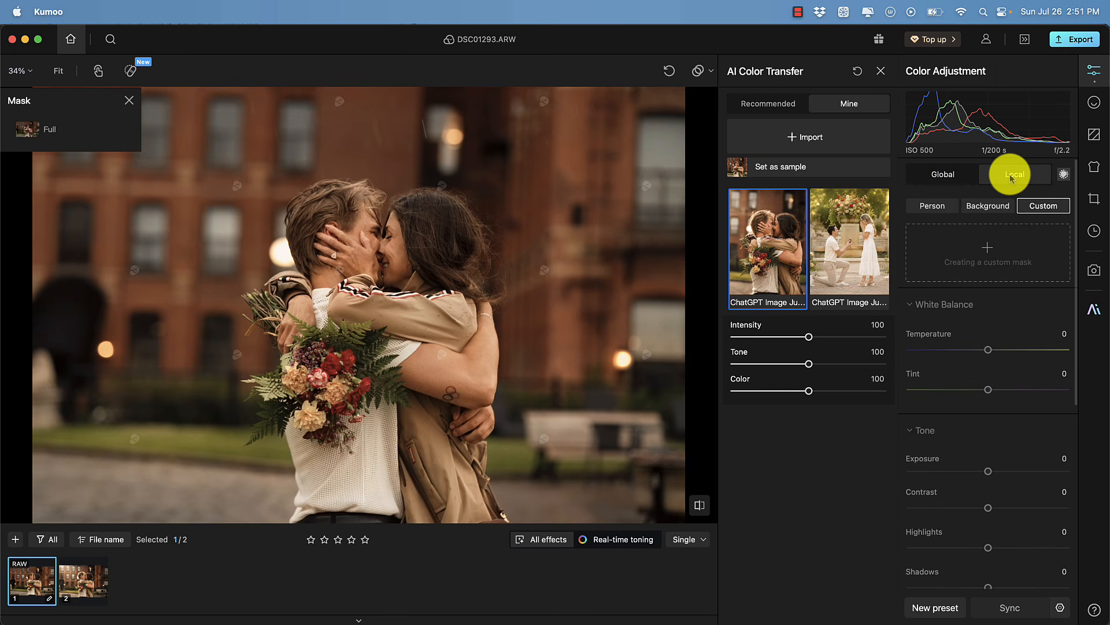
{"action": "left_click", "coordinate": [990, 252]}
{"action": "left_click_drag", "start_coordinate": [983, 236], "coordinate": [1067, 237]}
{"action": "left_click_drag", "start_coordinate": [996, 275], "coordinate": [949, 277]}
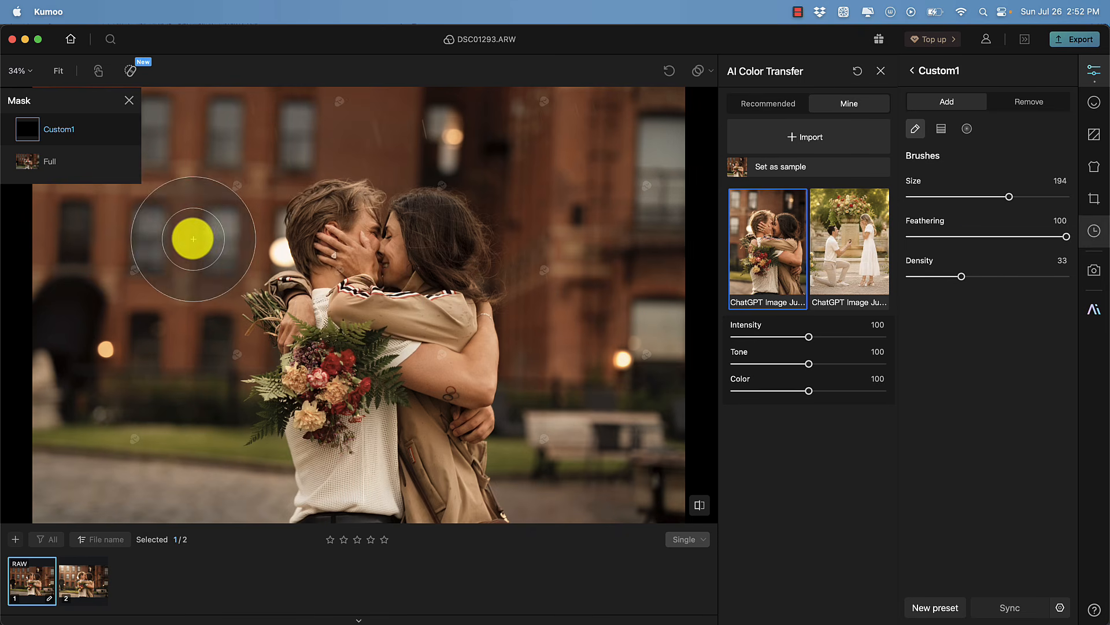
Paint the custom mask over the upper-left background at density 14
{"action": "mouse_move", "coordinate": [193, 238]}
{"action": "left_mouse_down"}
{"action": "mouse_move", "coordinate": [133, 217]}
{"action": "mouse_move", "coordinate": [186, 240]}
{"action": "mouse_move", "coordinate": [66, 135]}
{"action": "mouse_move", "coordinate": [202, 193]}
{"action": "mouse_move", "coordinate": [96, 97]}
{"action": "mouse_move", "coordinate": [215, 148]}
{"action": "mouse_move", "coordinate": [212, 134]}
{"action": "mouse_move", "coordinate": [285, 176]}
{"action": "left_mouse_up"}
{"action": "left_click", "coordinate": [932, 277]}
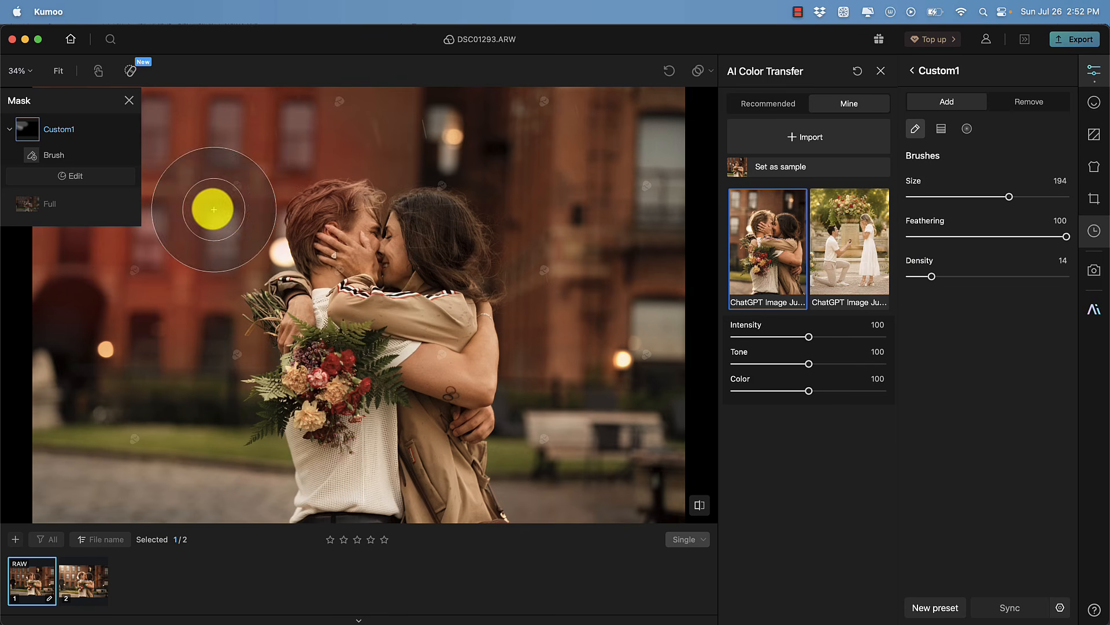
{"action": "key", "text": "super+z"}
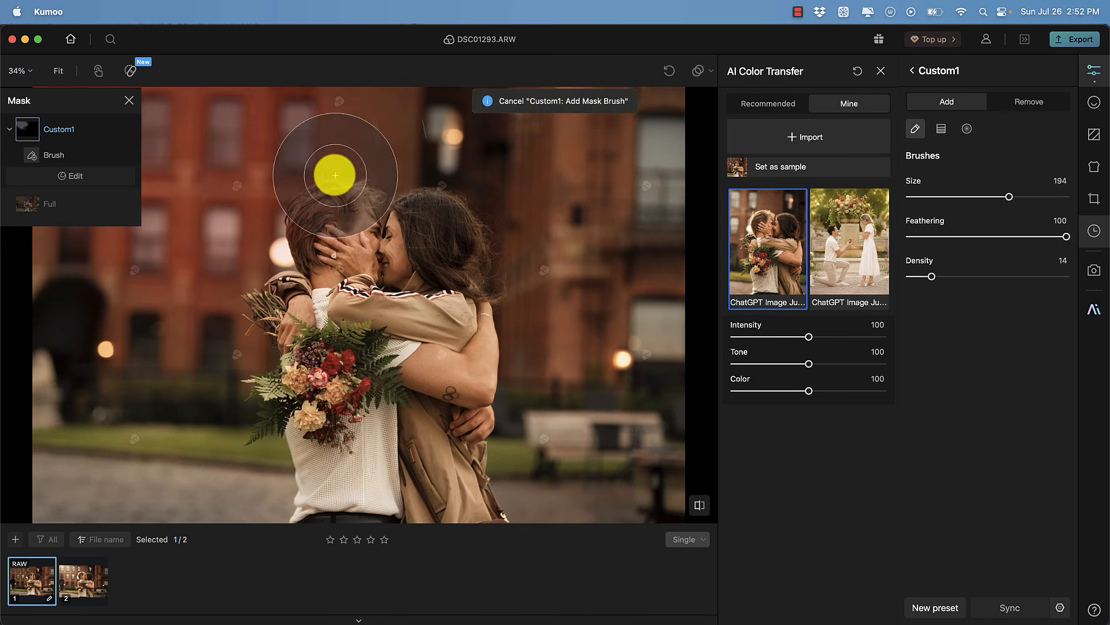
{"action": "left_click_drag", "start_coordinate": [334, 176], "coordinate": [260, 174]}
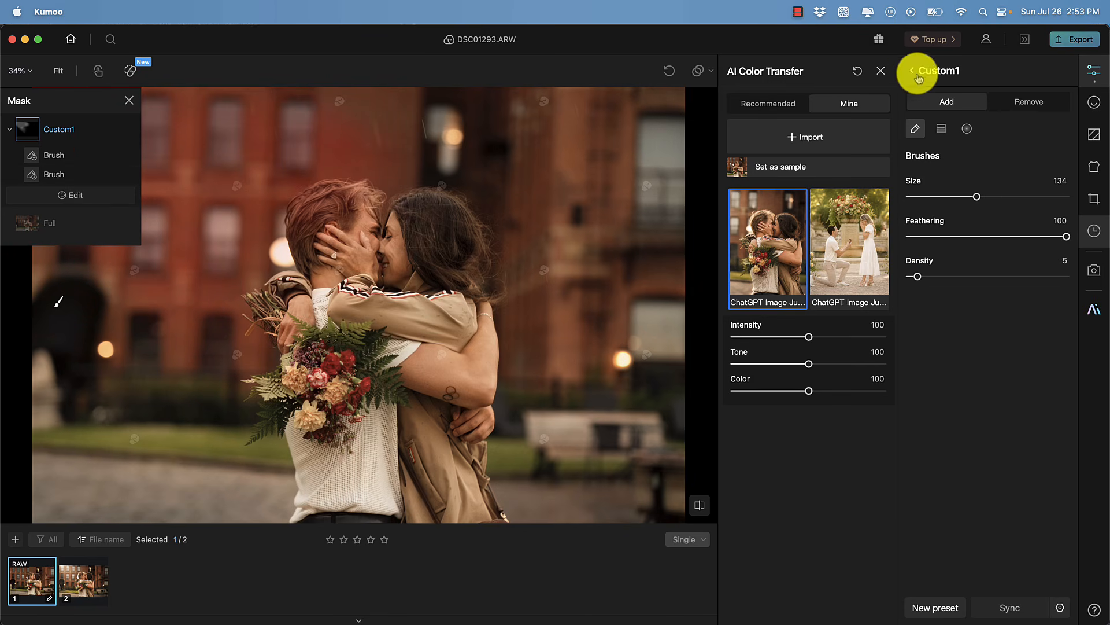
{"action": "left_click", "coordinate": [912, 70]}
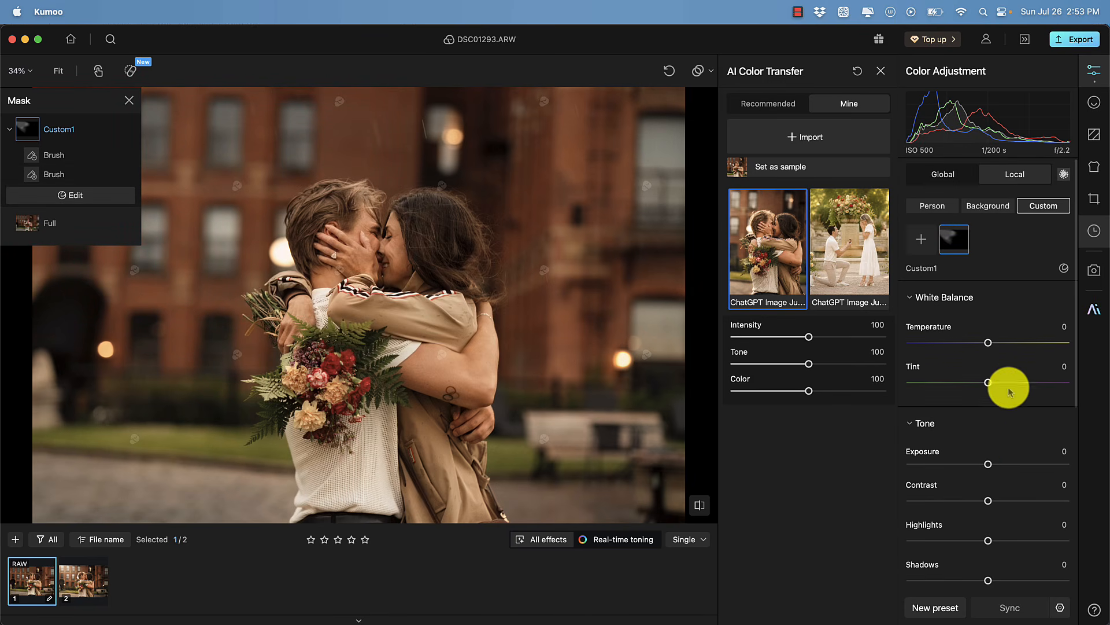
Raise the masked background's exposure to 2.29
{"action": "scroll", "coordinate": [967, 433], "scroll_direction": "down", "scroll_amount": 5}
{"action": "mouse_move", "coordinate": [989, 312]}
{"action": "left_mouse_down"}
{"action": "mouse_move", "coordinate": [1015, 314]}
{"action": "mouse_move", "coordinate": [1005, 313]}
{"action": "left_mouse_up"}
{"action": "left_click_drag", "start_coordinate": [988, 468], "coordinate": [1005, 468]}
{"action": "left_click_drag", "start_coordinate": [1005, 312], "coordinate": [1009, 312]}
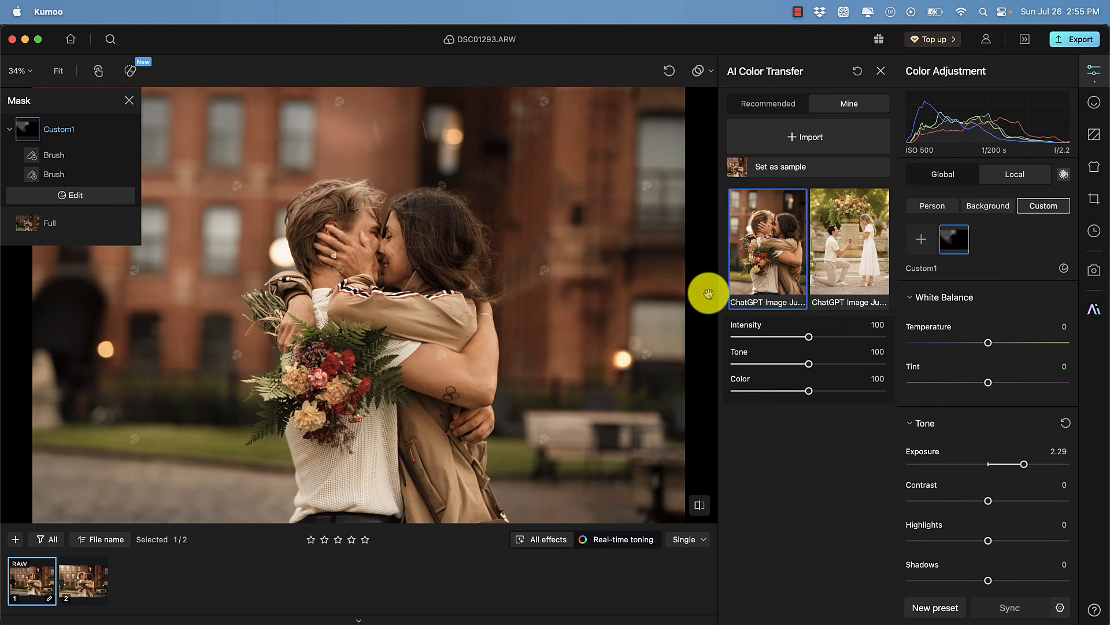
Paint a second custom mask over the background and set its exposure to -1.36
{"action": "mouse_move", "coordinate": [601, 194]}
{"action": "left_mouse_down"}
{"action": "mouse_move", "coordinate": [596, 172]}
{"action": "mouse_move", "coordinate": [638, 409]}
{"action": "mouse_move", "coordinate": [623, 487]}
{"action": "mouse_move", "coordinate": [597, 133]}
{"action": "mouse_move", "coordinate": [599, 178]}
{"action": "mouse_move", "coordinate": [602, 144]}
{"action": "left_mouse_up"}
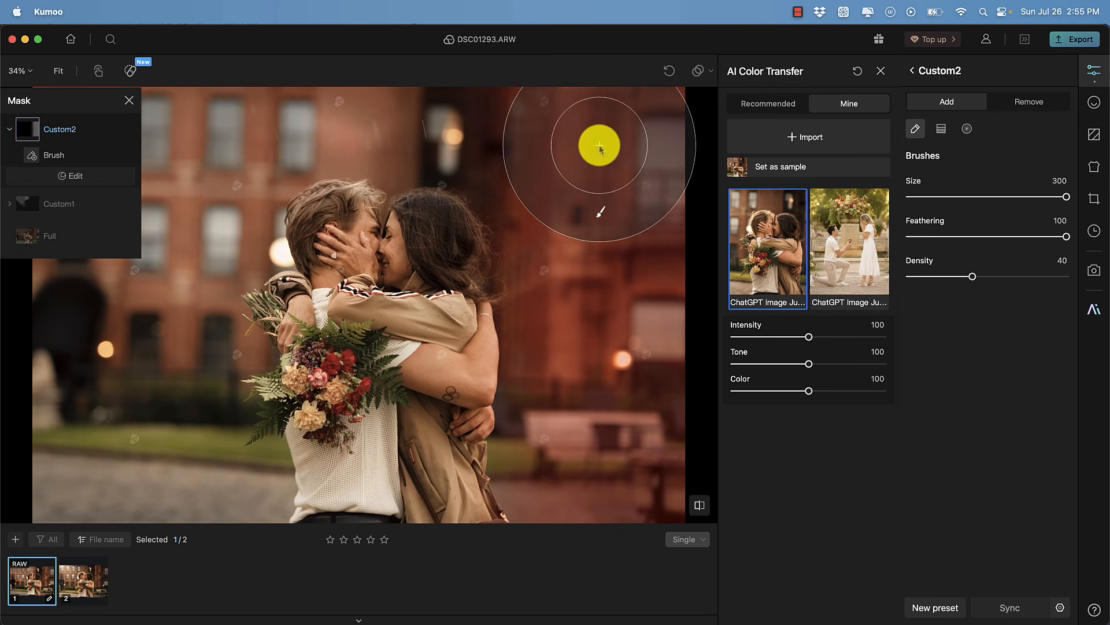
{"action": "left_click", "coordinate": [916, 72]}
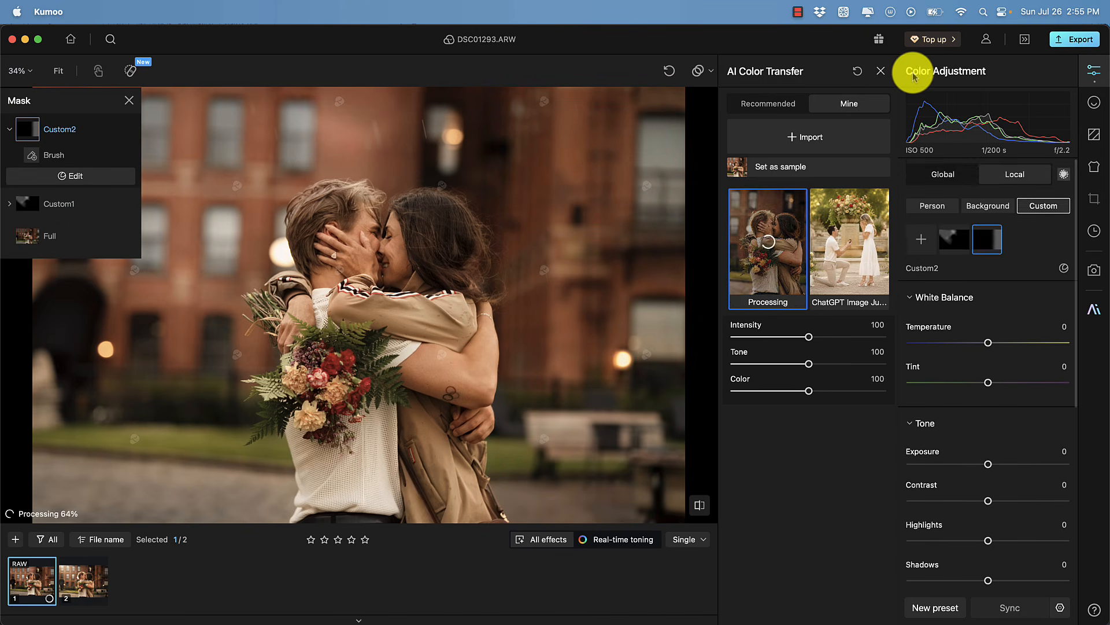
{"action": "left_click", "coordinate": [988, 449]}
{"action": "left_click_drag", "start_coordinate": [970, 456], "coordinate": [966, 457]}
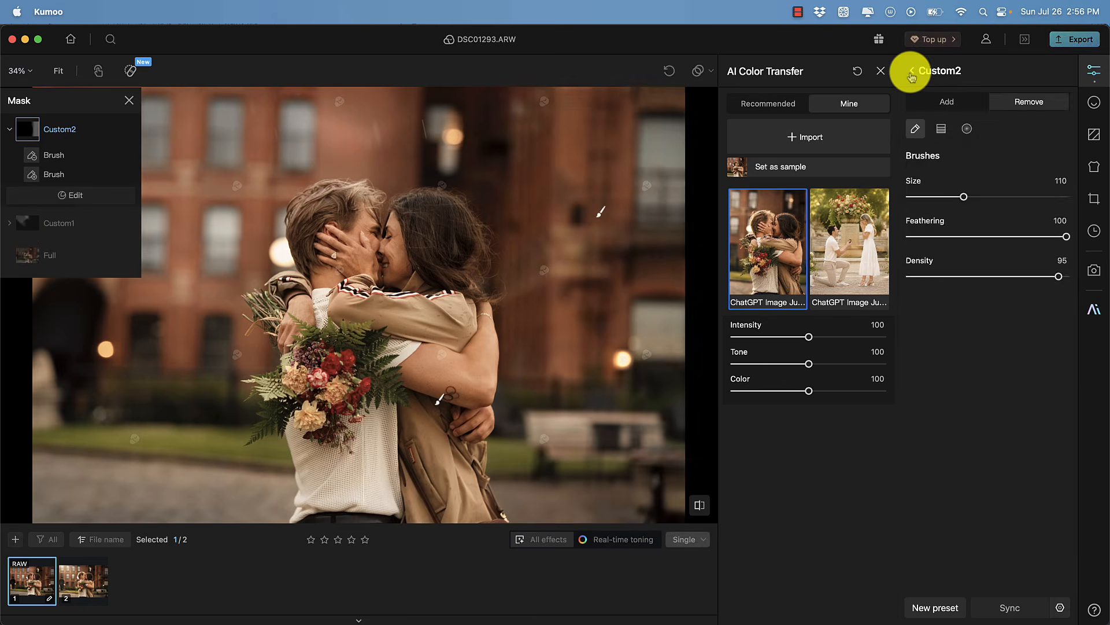
{"action": "left_click", "coordinate": [910, 72]}
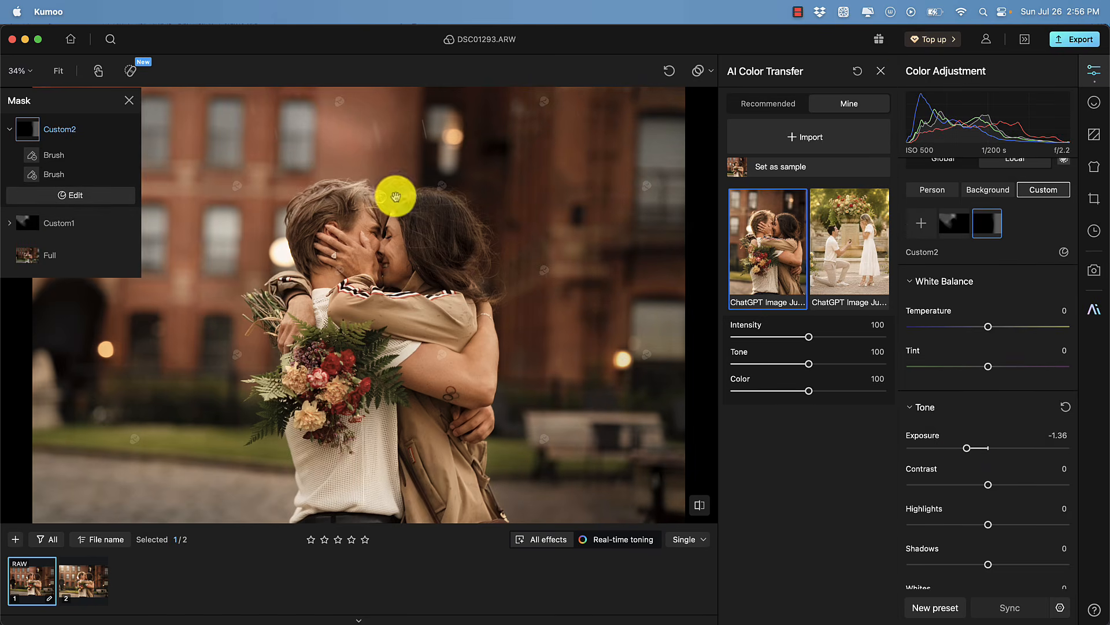
Add a third custom mask painted over the couple, with exposure 0.2, highlights -6 and shadows 4
{"action": "left_click", "coordinate": [921, 223]}
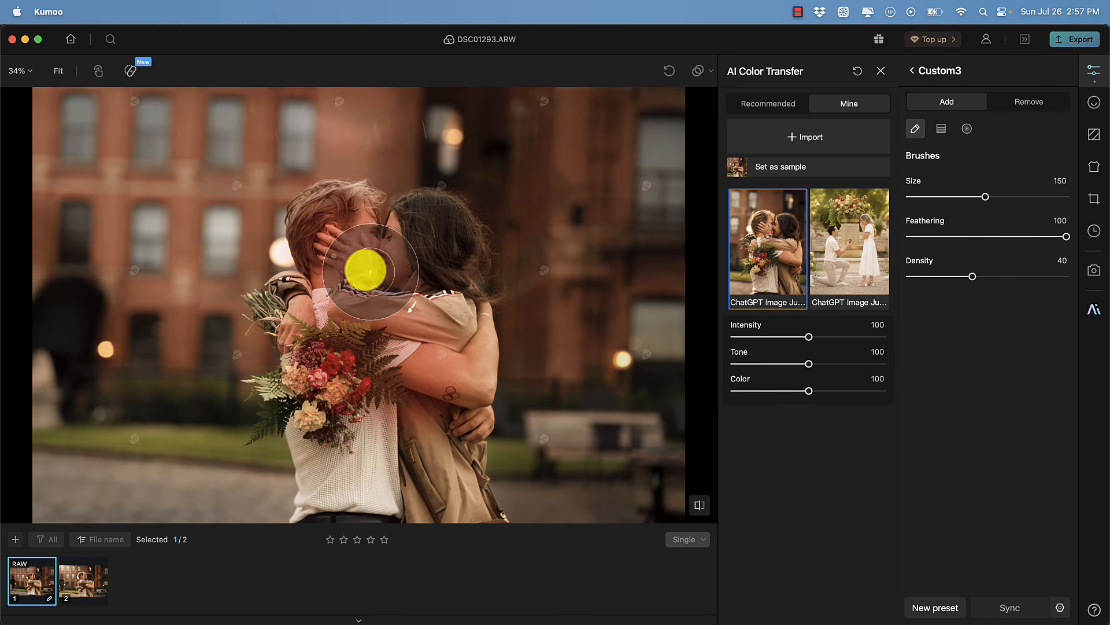
{"action": "mouse_move", "coordinate": [429, 458]}
{"action": "left_mouse_down"}
{"action": "mouse_move", "coordinate": [318, 402]}
{"action": "mouse_move", "coordinate": [317, 307]}
{"action": "mouse_move", "coordinate": [417, 384]}
{"action": "mouse_move", "coordinate": [431, 359]}
{"action": "left_mouse_up"}
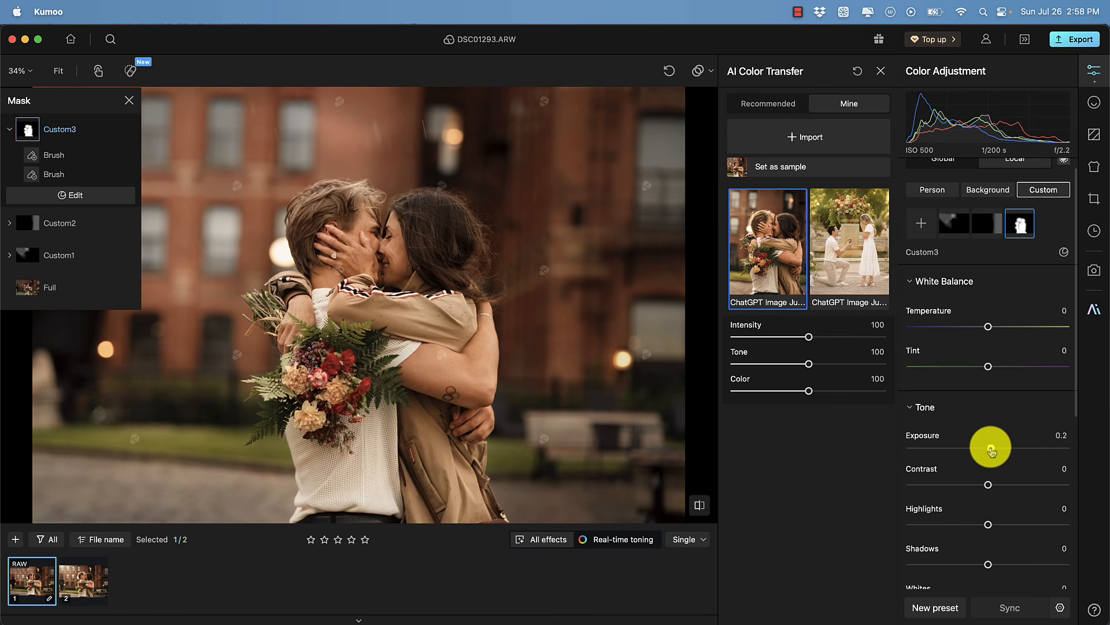
{"action": "left_click_drag", "start_coordinate": [993, 448], "coordinate": [991, 447]}
{"action": "left_click_drag", "start_coordinate": [987, 524], "coordinate": [983, 524]}
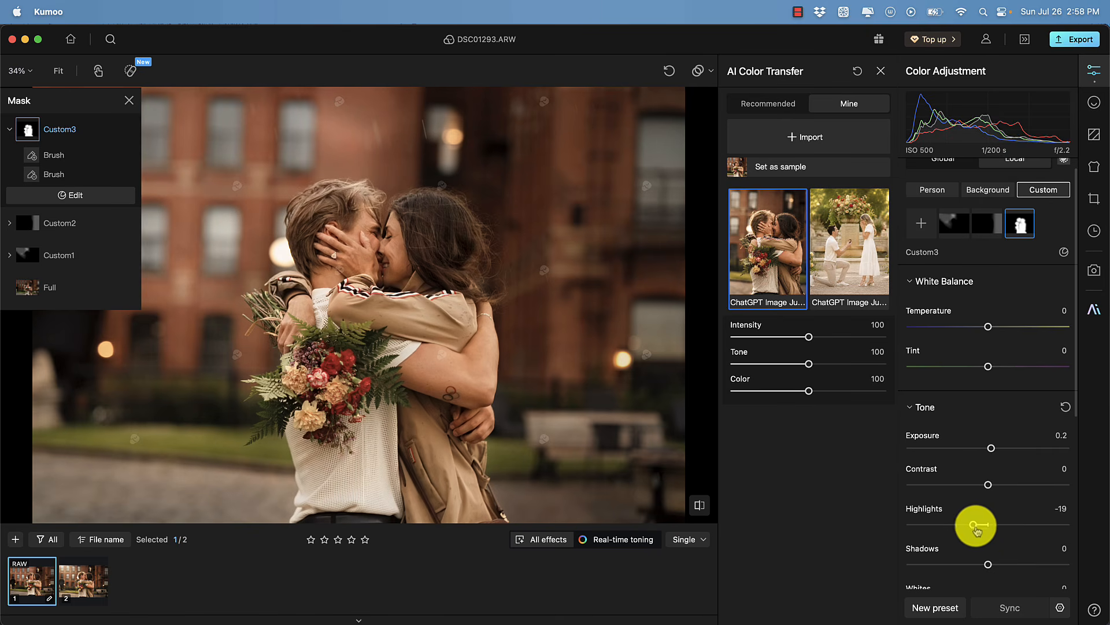
{"action": "left_click_drag", "start_coordinate": [988, 563], "coordinate": [992, 564]}
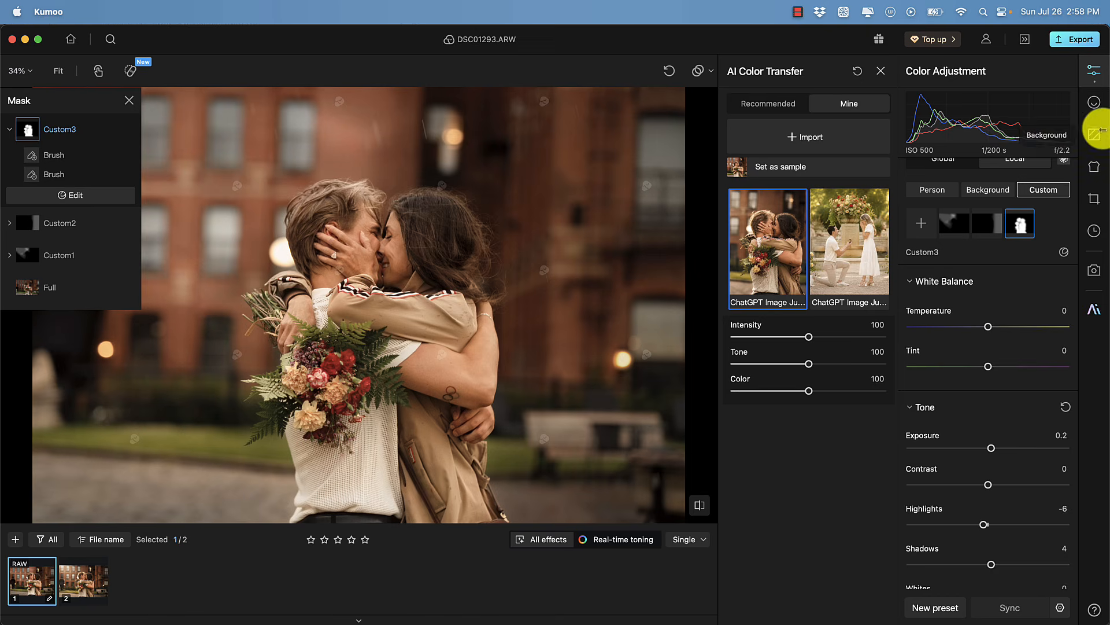
Retouch the face with acne (face) 25, body blemishes 100, wrinkles around eyes 57 and smile lines 40
{"action": "left_click", "coordinate": [1095, 104]}
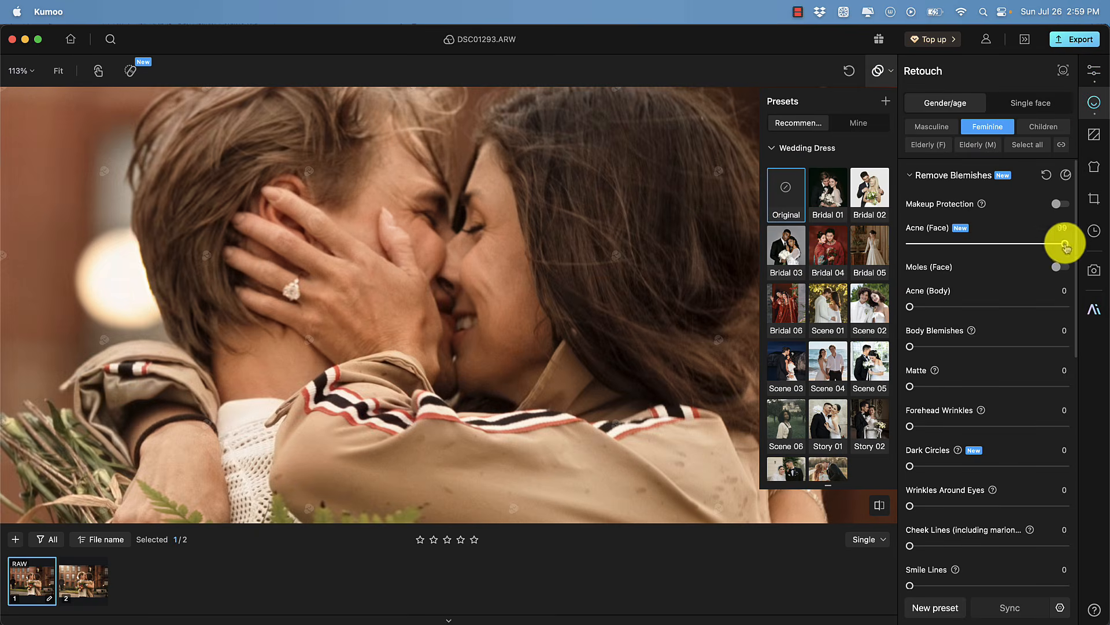
{"action": "scroll", "coordinate": [702, 307], "scroll_direction": "down", "scroll_amount": 3}
{"action": "scroll", "coordinate": [949, 280], "scroll_direction": "down", "scroll_amount": 8}
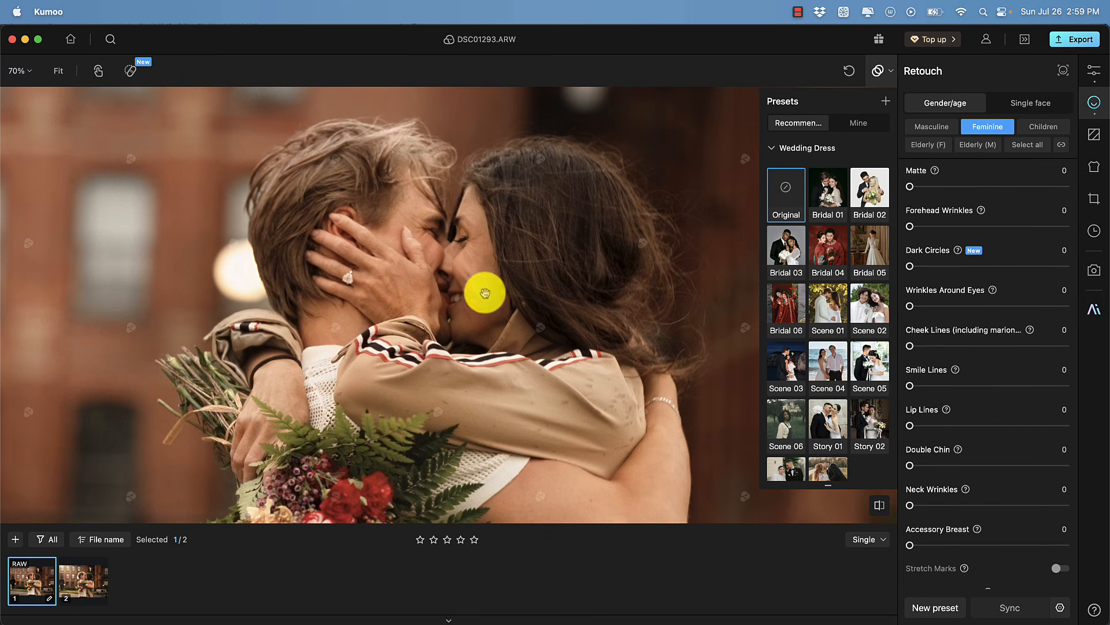
{"action": "left_click", "coordinate": [1010, 359]}
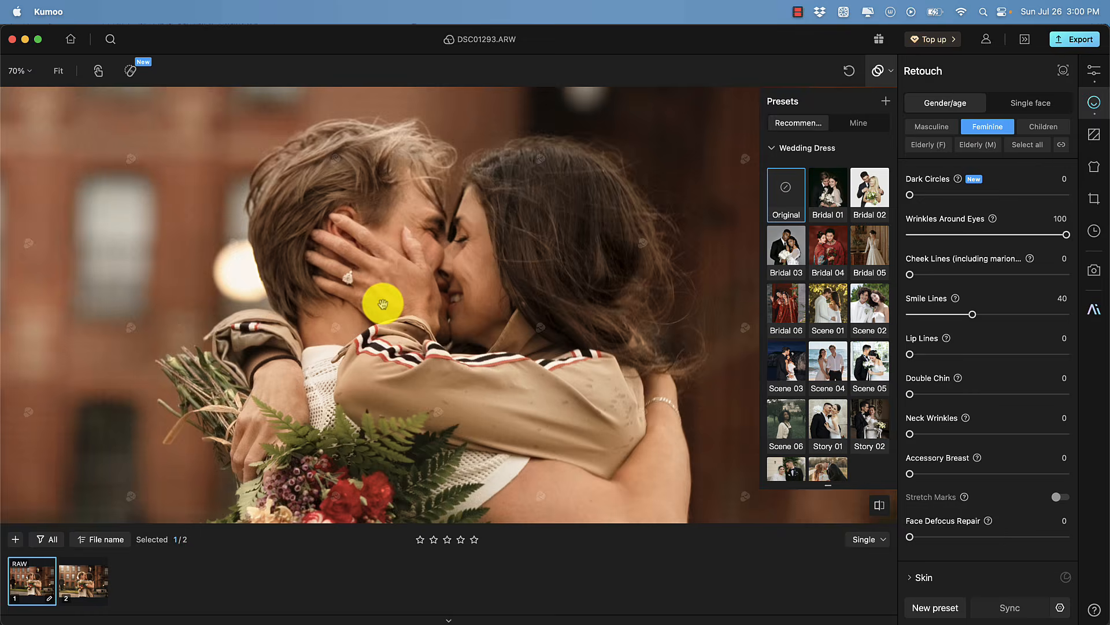
Reduce the double chin to 19 and compare the retouched photo with the original
{"action": "scroll", "coordinate": [526, 216], "scroll_direction": "down", "scroll_amount": 1}
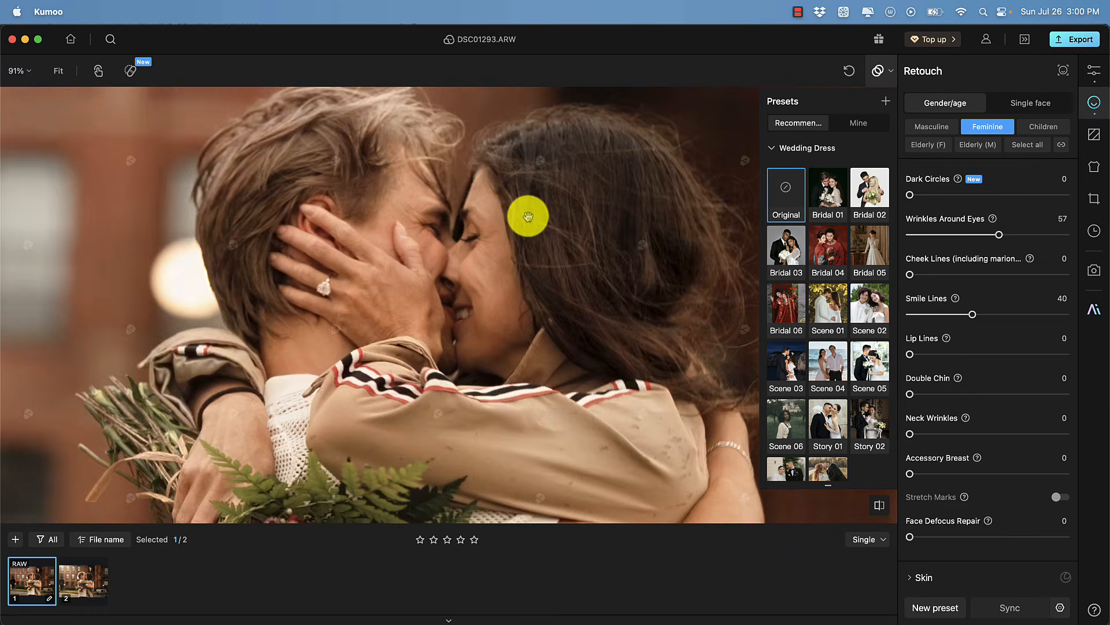
{"action": "scroll", "coordinate": [972, 375], "scroll_direction": "down", "scroll_amount": 8}
{"action": "scroll", "coordinate": [922, 441], "scroll_direction": "down", "scroll_amount": 5}
{"action": "mouse_move", "coordinate": [922, 441]}
{"action": "left_mouse_down"}
{"action": "mouse_move", "coordinate": [1061, 441]}
{"action": "mouse_move", "coordinate": [957, 441]}
{"action": "left_mouse_up"}
{"action": "left_click", "coordinate": [880, 506]}
{"action": "scroll", "coordinate": [966, 463], "scroll_direction": "down", "scroll_amount": 1}
{"action": "mouse_move", "coordinate": [968, 480]}
{"action": "left_mouse_down"}
{"action": "mouse_move", "coordinate": [947, 481]}
{"action": "mouse_move", "coordinate": [959, 480]}
{"action": "left_mouse_up"}
{"action": "scroll", "coordinate": [925, 376], "scroll_direction": "up", "scroll_amount": 8}
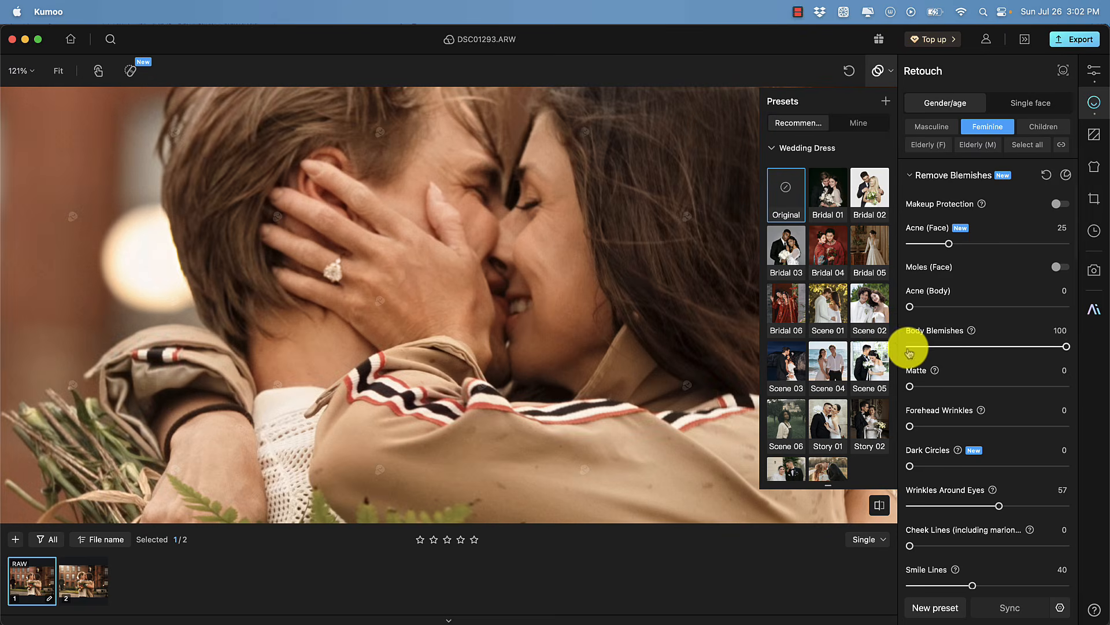
Expand the Hair section and set Stray Hair removal to 80
{"action": "scroll", "coordinate": [496, 231], "scroll_direction": "down", "scroll_amount": 5}
{"action": "scroll", "coordinate": [991, 347], "scroll_direction": "down", "scroll_amount": 10}
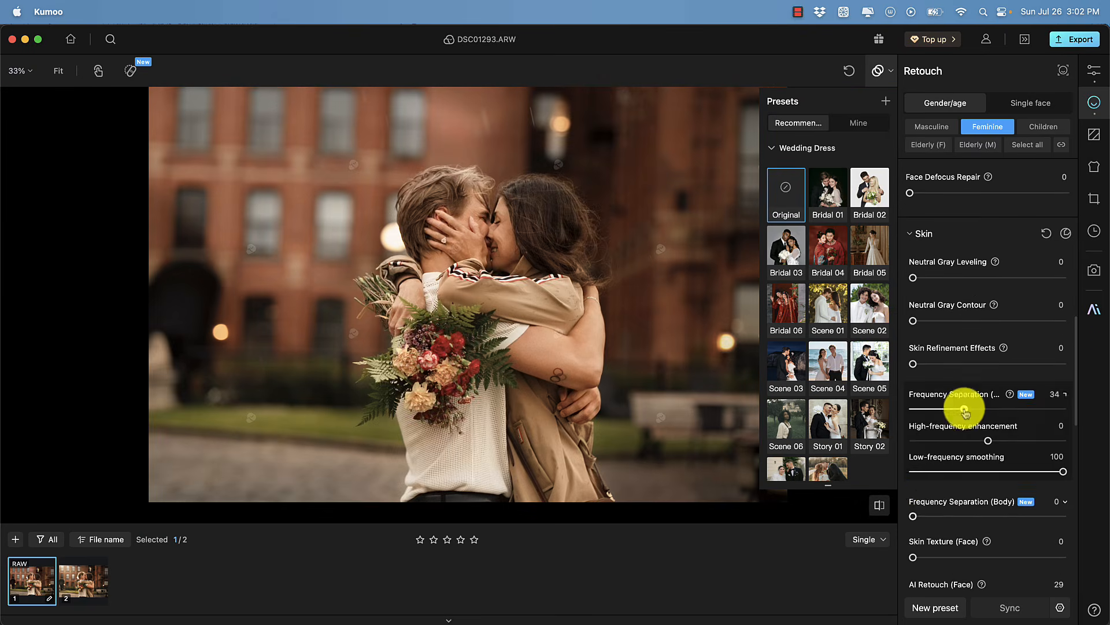
{"action": "scroll", "coordinate": [974, 416], "scroll_direction": "down", "scroll_amount": 5}
{"action": "left_click", "coordinate": [921, 446]}
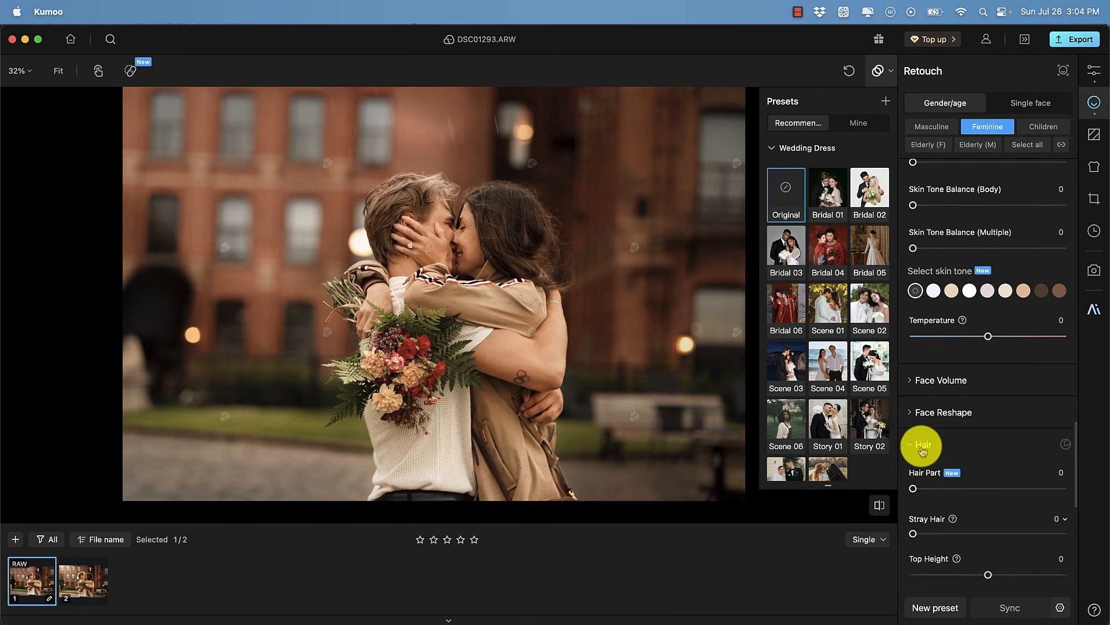
{"action": "scroll", "coordinate": [954, 404], "scroll_direction": "down", "scroll_amount": 3}
{"action": "left_click_drag", "start_coordinate": [913, 351], "coordinate": [997, 351]}
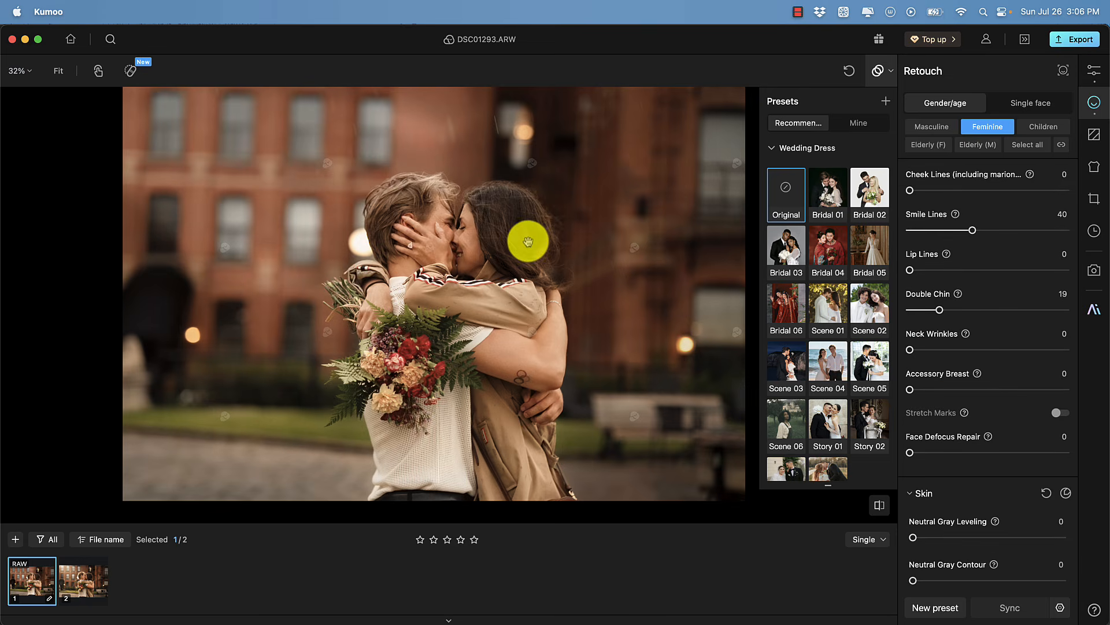
{"action": "scroll", "coordinate": [528, 241], "scroll_direction": "up", "scroll_amount": 4}
{"action": "scroll", "coordinate": [992, 413], "scroll_direction": "down", "scroll_amount": 1}
{"action": "scroll", "coordinate": [484, 267], "scroll_direction": "up", "scroll_amount": 3}
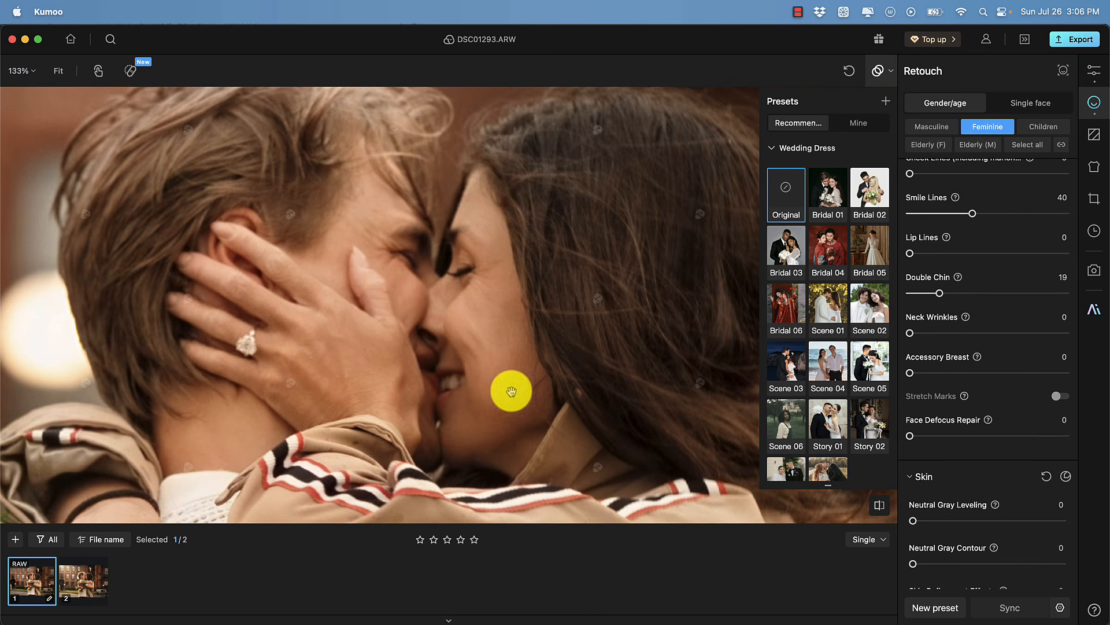
Set Face Defocus Repair to 54 in the retouch settings
{"action": "left_click_drag", "start_coordinate": [910, 435], "coordinate": [994, 435]}
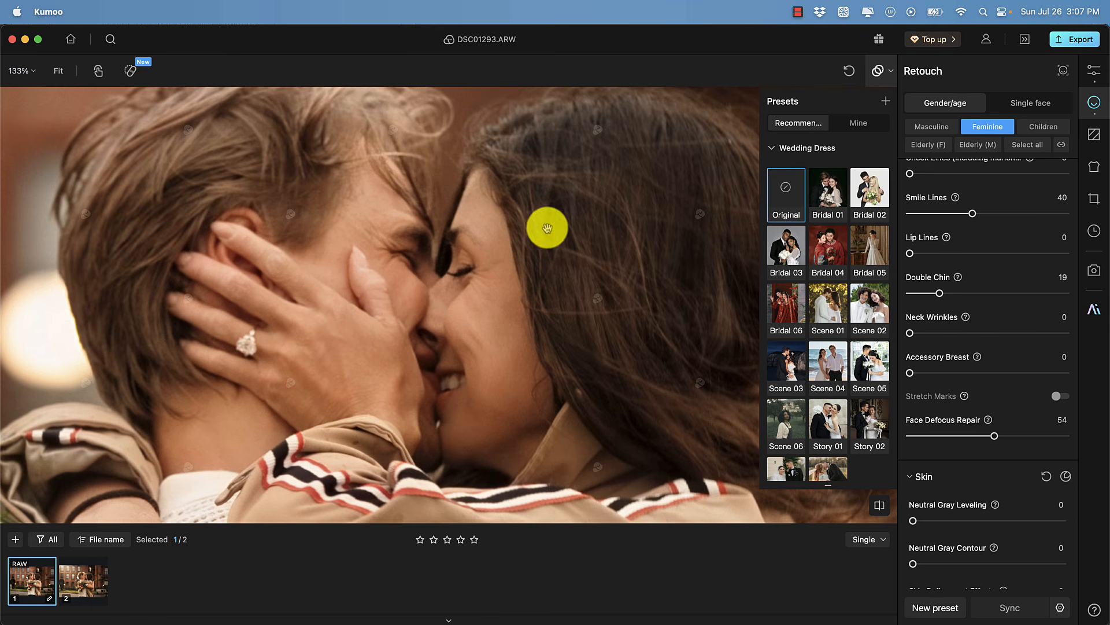
{"action": "scroll", "coordinate": [406, 234], "scroll_direction": "down", "scroll_amount": 10}
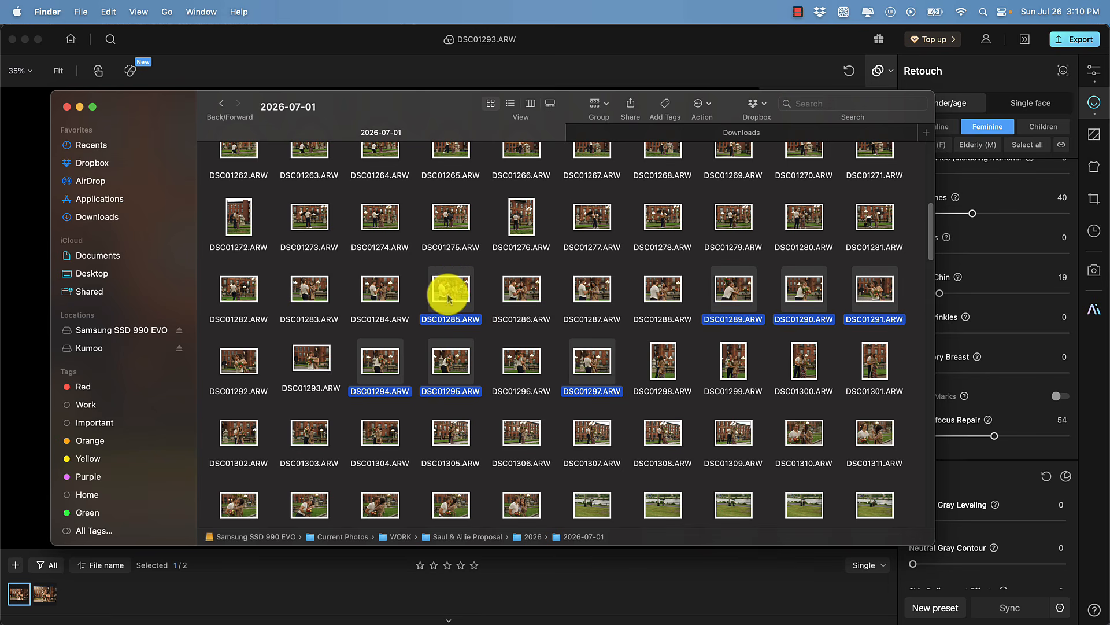
Import the selected RAW files from Finder into the filmstrip and copy the edited photo's settings
{"action": "left_click_drag", "start_coordinate": [451, 286], "coordinate": [168, 584]}
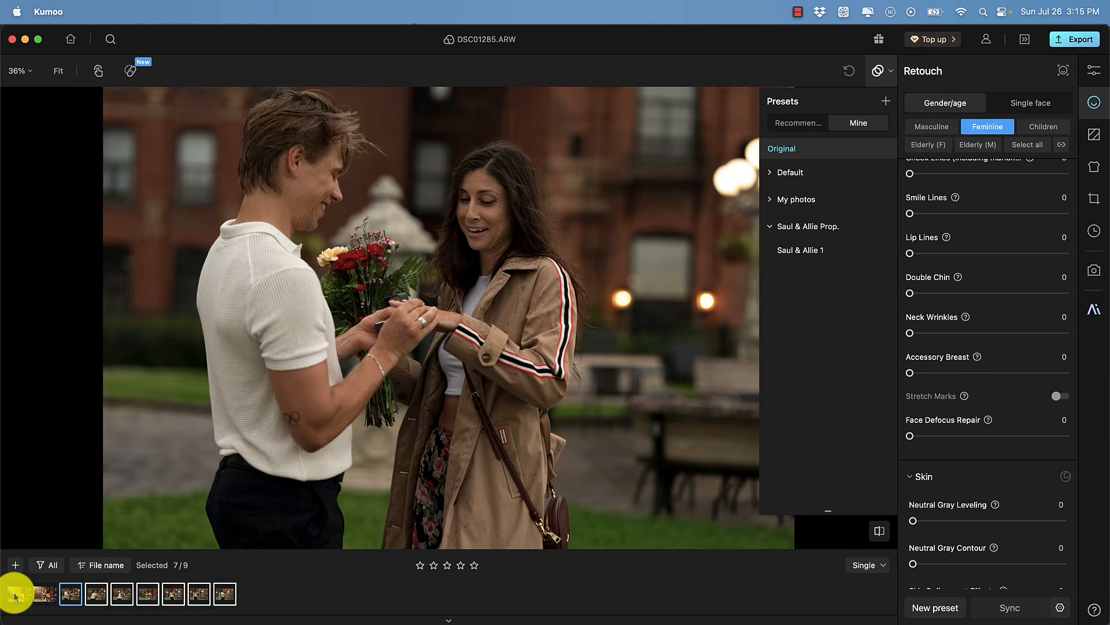
{"action": "left_click", "coordinate": [14, 594]}
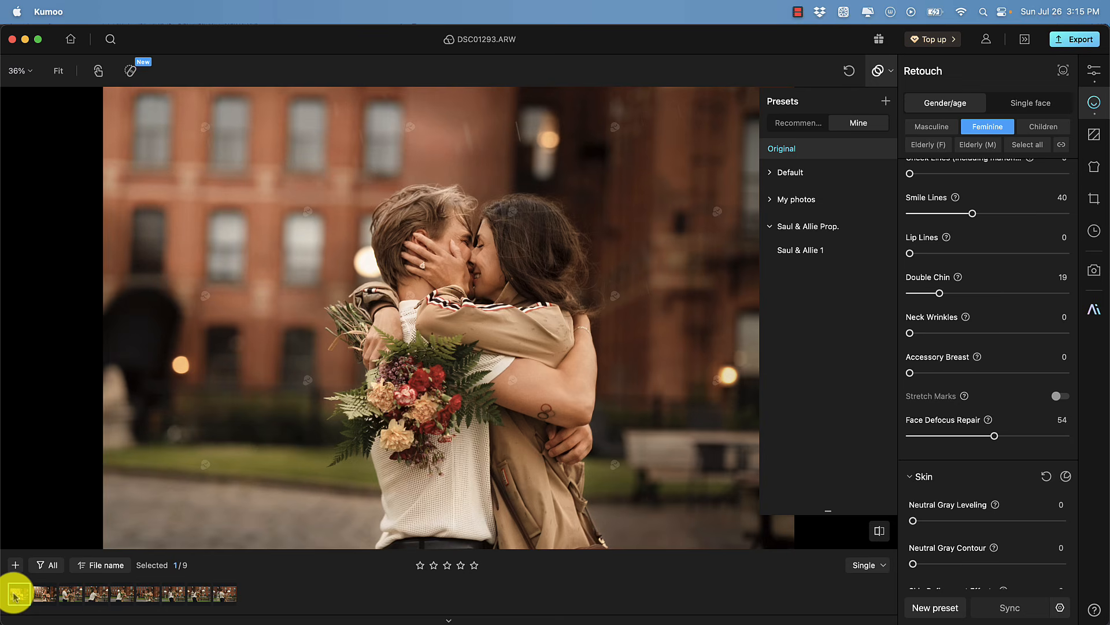
{"action": "key", "text": "super+c"}
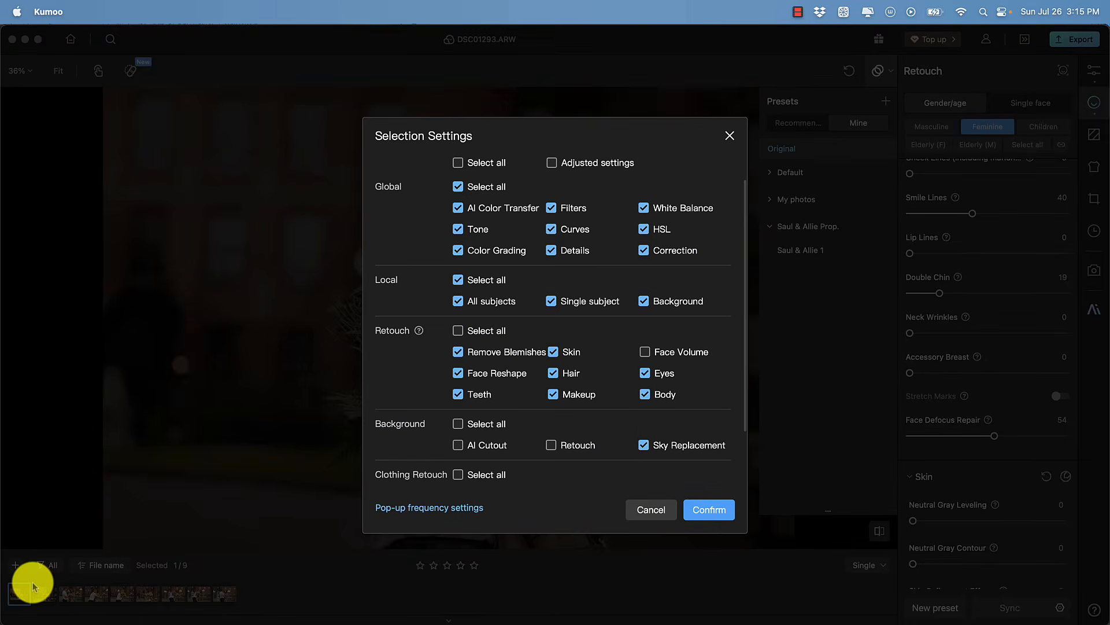
{"action": "left_click", "coordinate": [703, 506]}
Paste the copied settings onto the seven newly imported photos and step through them to review
{"action": "left_click", "coordinate": [71, 594]}
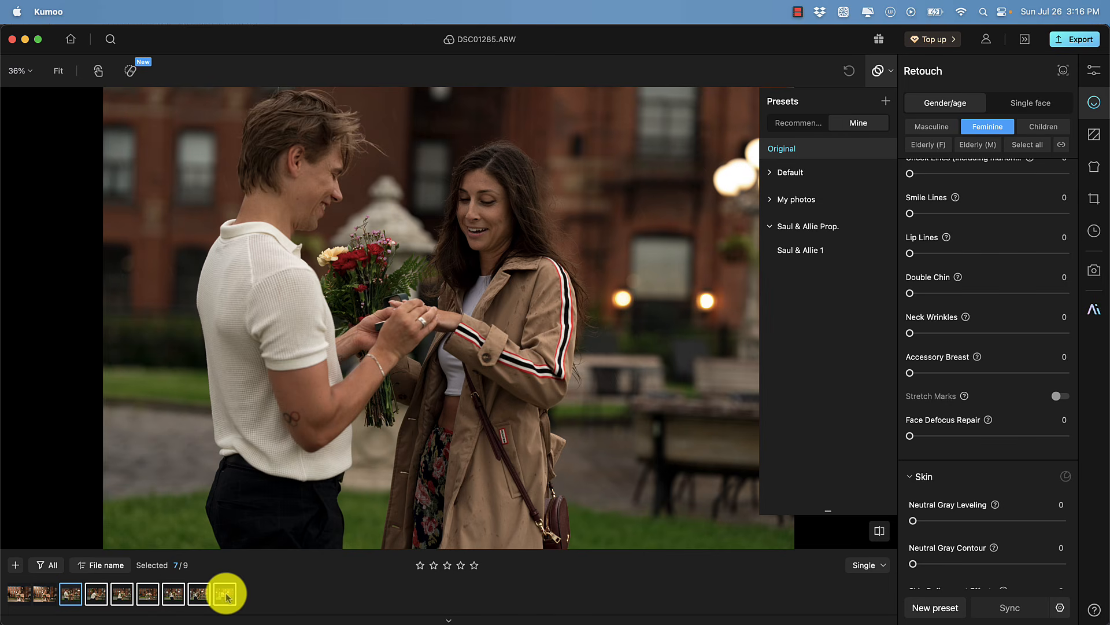
{"action": "key", "text": "super+v"}
{"action": "left_click", "coordinate": [94, 595]}
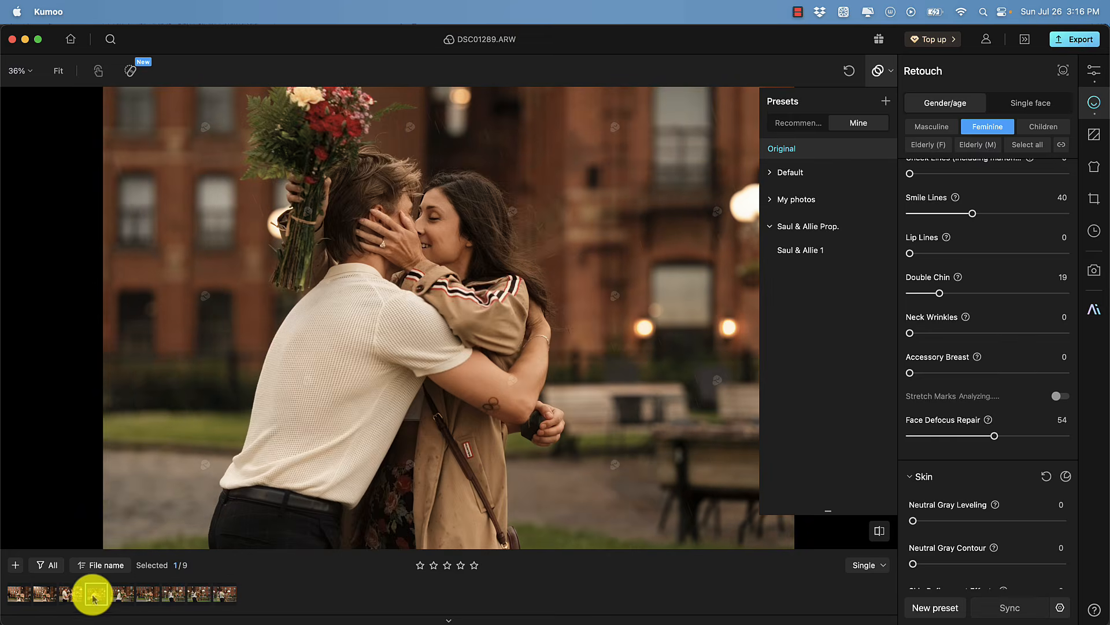
{"action": "key", "text": "Right"}
{"action": "key", "text": "Right"}
{"action": "key", "text": "Right"}
{"action": "key", "text": "Right"}
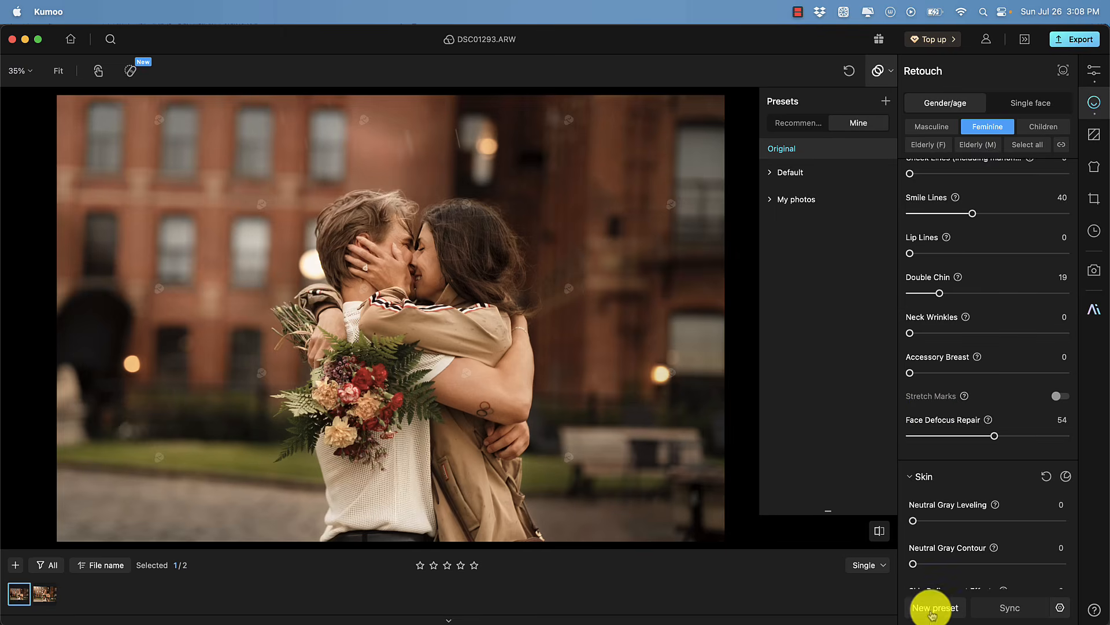
Save the current settings as a new preset named after the couple in a new group
{"action": "left_click", "coordinate": [932, 610]}
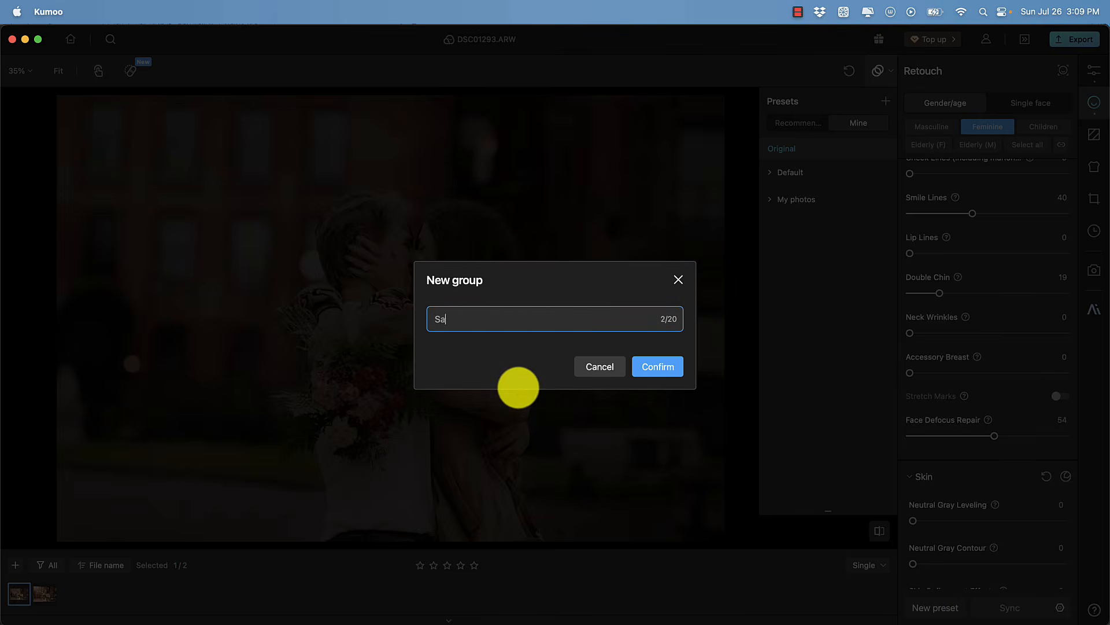
{"action": "type", "text": "ul & Allie Prop."}
{"action": "left_click", "coordinate": [658, 366]}
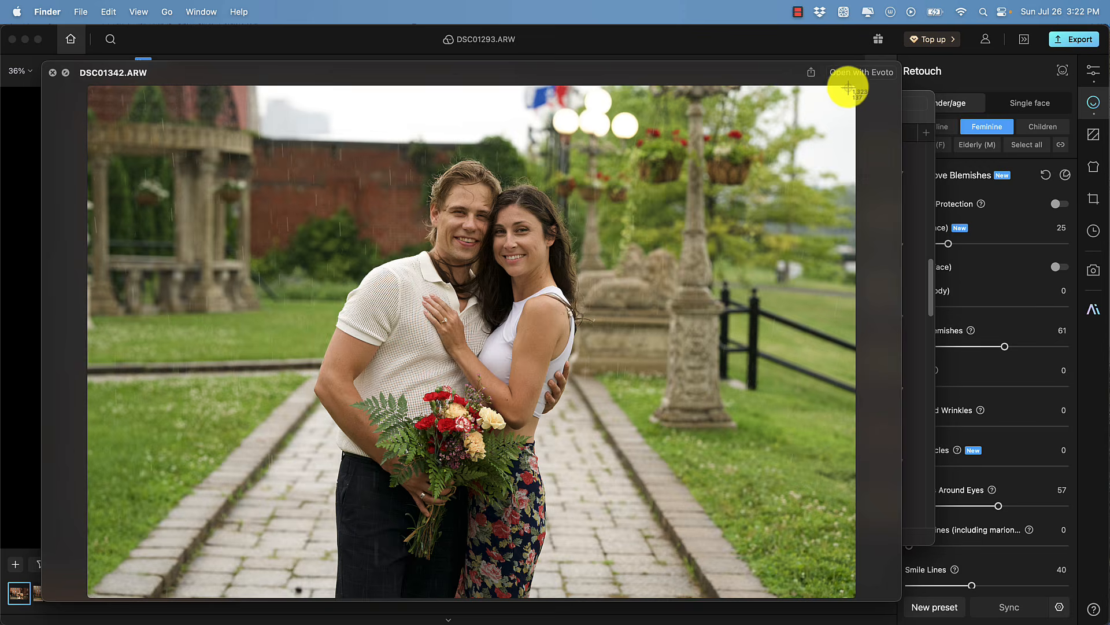
Add another photo to the filmstrip and import the downloaded ChatGPT garden image as an AI Color Transfer reference
{"action": "left_click_drag", "start_coordinate": [848, 86], "coordinate": [92, 593]}
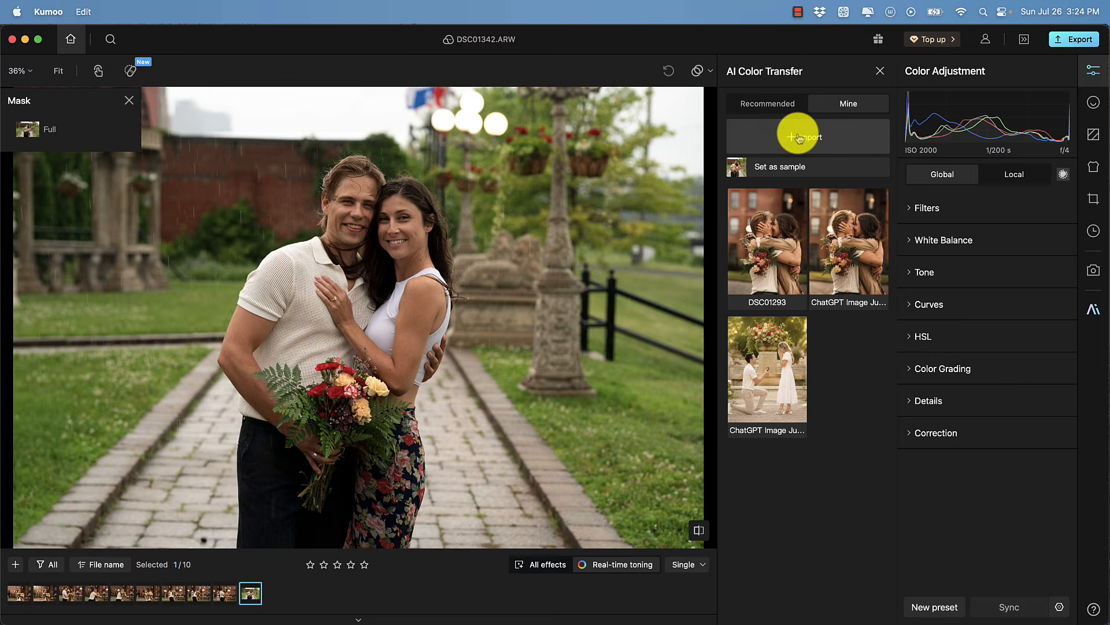
{"action": "left_click", "coordinate": [801, 137]}
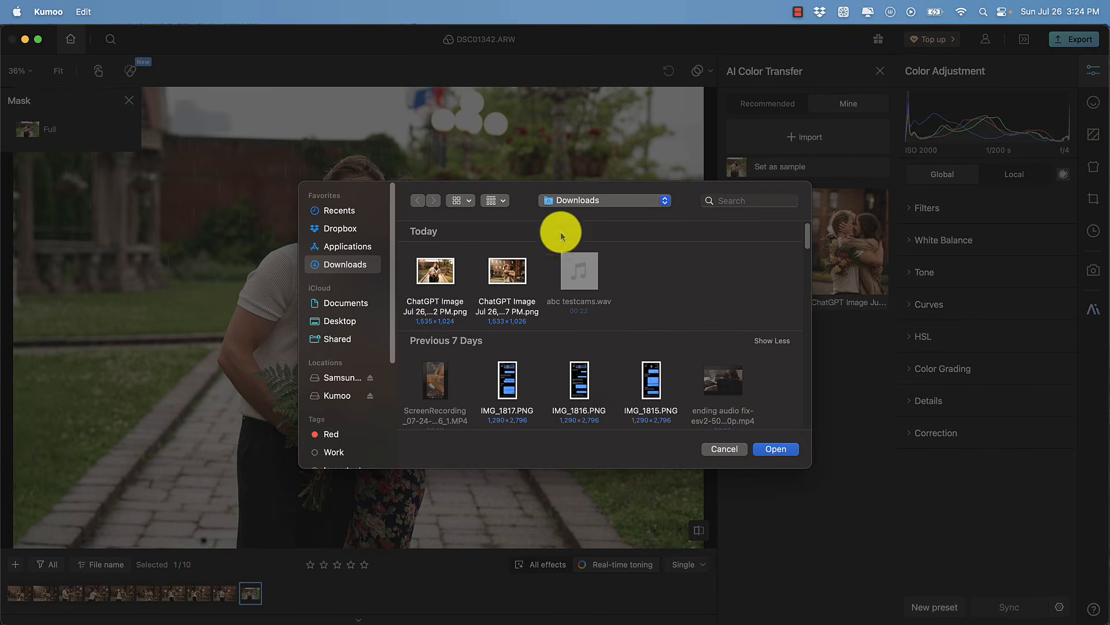
{"action": "left_click", "coordinate": [444, 278]}
{"action": "left_click", "coordinate": [774, 449]}
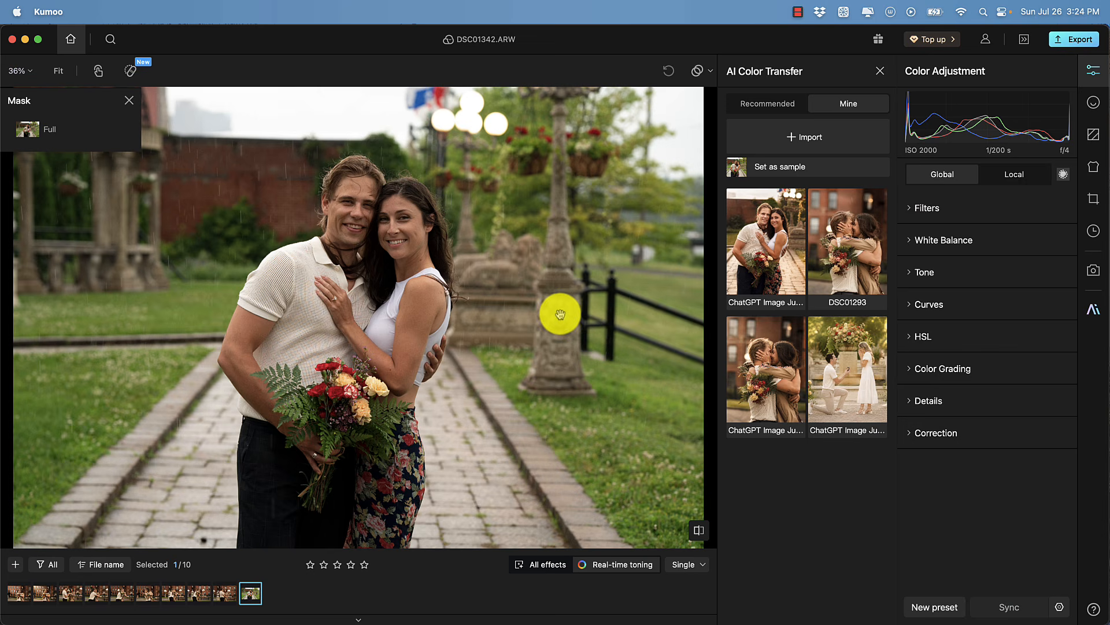
Apply the ChatGPT garden reference to DSC01342 and lower a blemish retouch slider
{"action": "left_click", "coordinate": [759, 263]}
{"action": "left_click", "coordinate": [255, 596]}
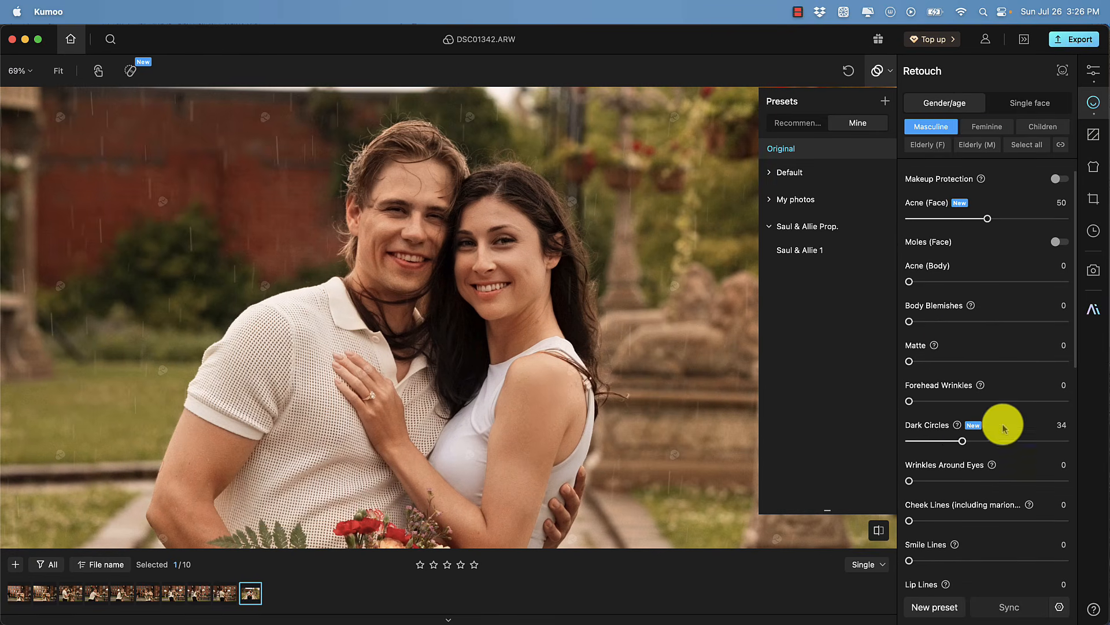
{"action": "left_click_drag", "start_coordinate": [1001, 440], "coordinate": [932, 441]}
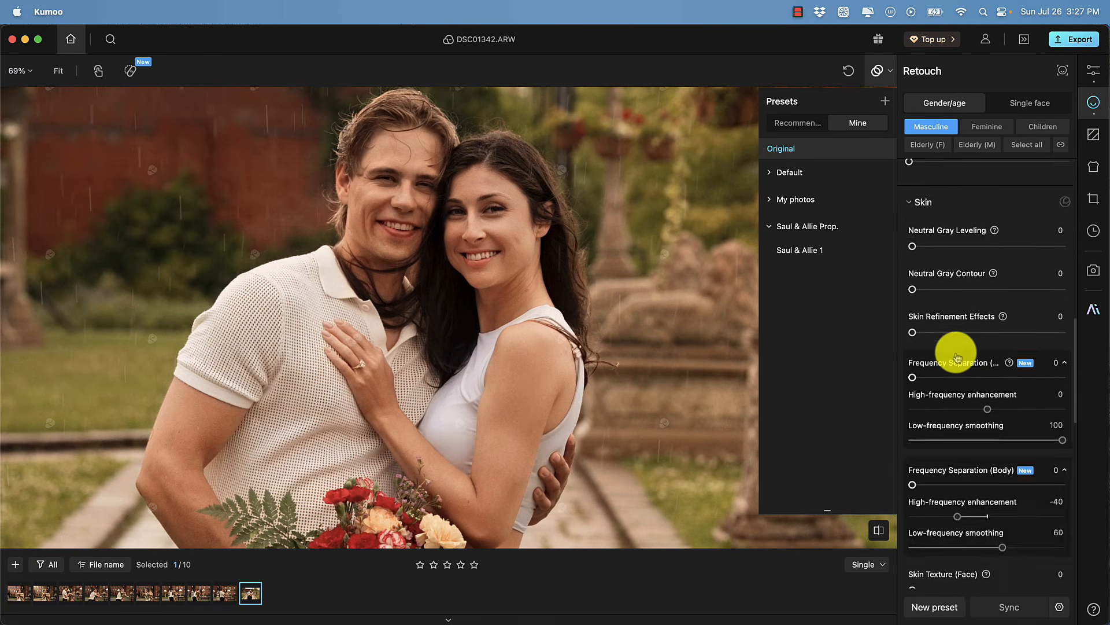
{"action": "scroll", "coordinate": [992, 440], "scroll_direction": "down", "scroll_amount": 15}
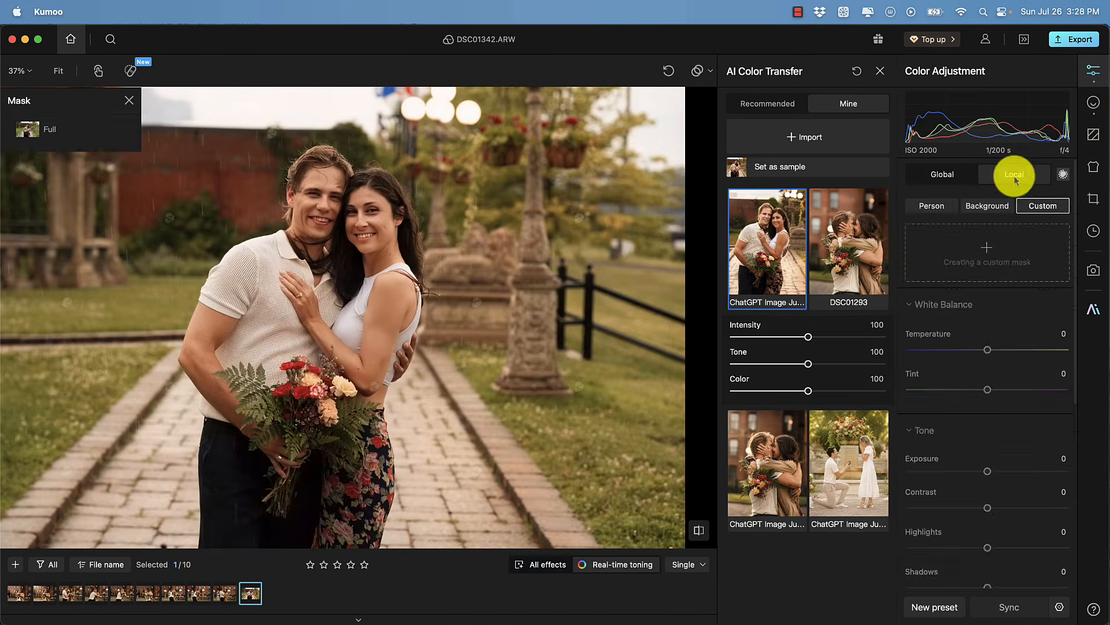
Switch to local adjustments and nudge a tone slider slightly higher
{"action": "left_click", "coordinate": [1016, 174]}
{"action": "scroll", "coordinate": [989, 441], "scroll_direction": "down", "scroll_amount": 3}
{"action": "left_click_drag", "start_coordinate": [988, 482], "coordinate": [998, 483]}
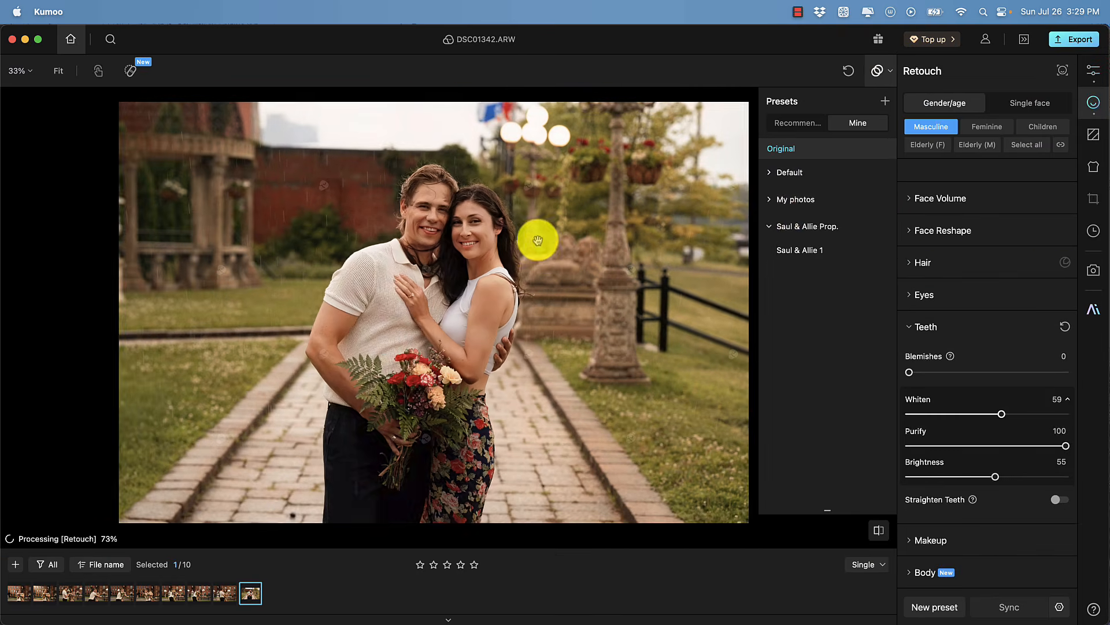
Select seven more RAW files in Finder and bring them into the filmstrip
{"action": "scroll", "coordinate": [983, 260], "scroll_direction": "down", "scroll_amount": 10}
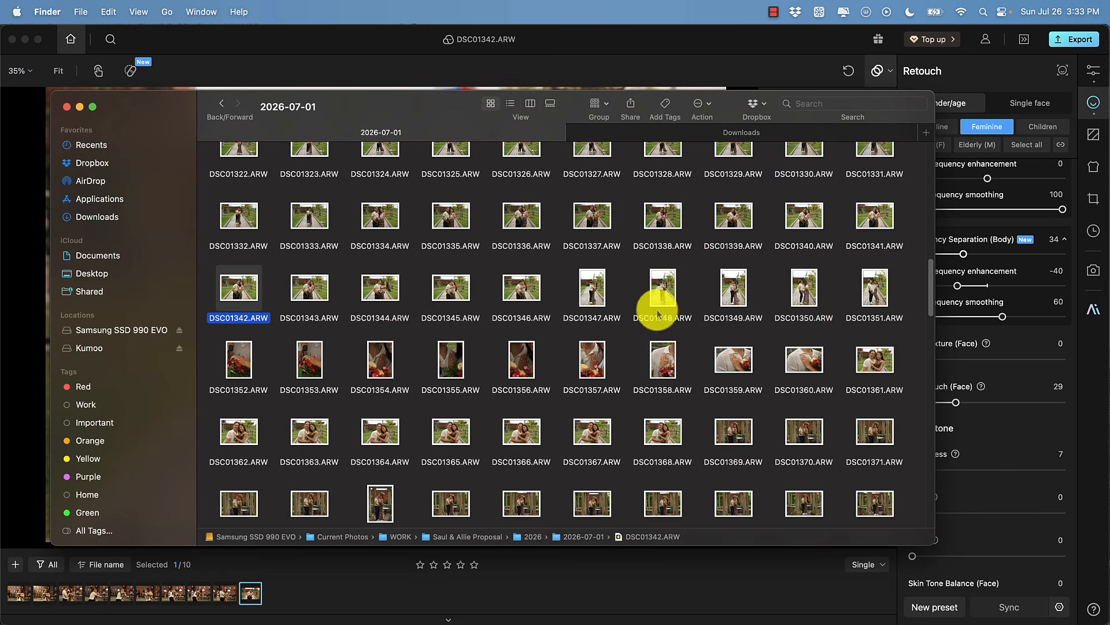
{"action": "scroll", "coordinate": [657, 312], "scroll_direction": "down", "scroll_amount": 1}
{"action": "left_click", "coordinate": [380, 280]}
{"action": "left_click", "coordinate": [312, 427], "text": "super"}
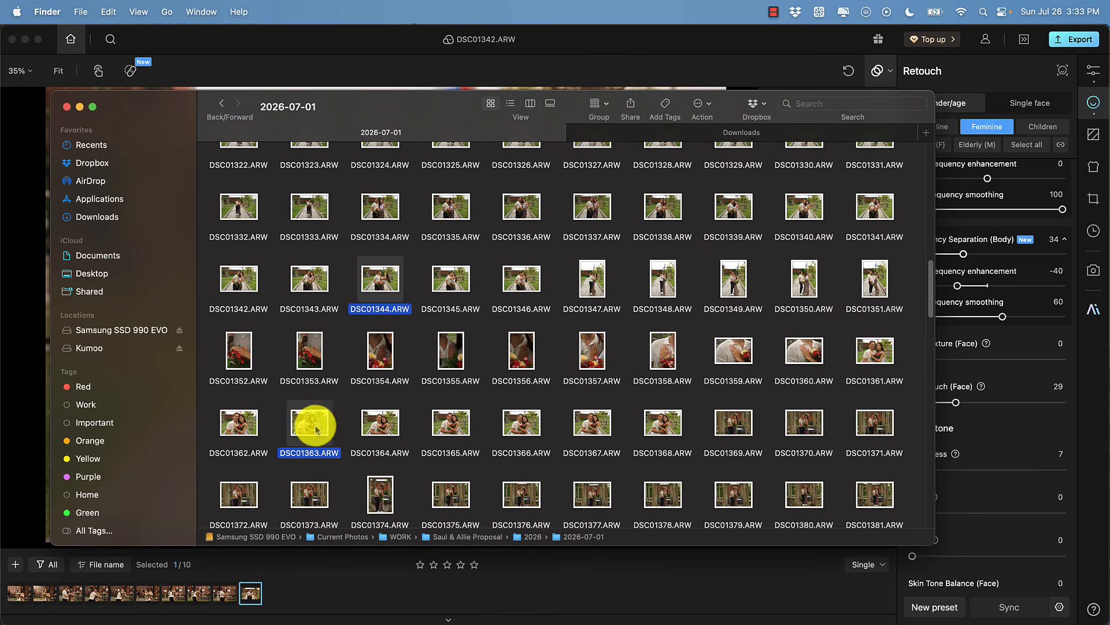
{"action": "left_click", "coordinate": [516, 429], "text": "super"}
{"action": "left_click", "coordinate": [660, 428], "text": "super"}
{"action": "left_click", "coordinate": [665, 285], "text": "super"}
{"action": "left_click", "coordinate": [451, 423], "text": "super"}
{"action": "left_click", "coordinate": [510, 262], "text": "super"}
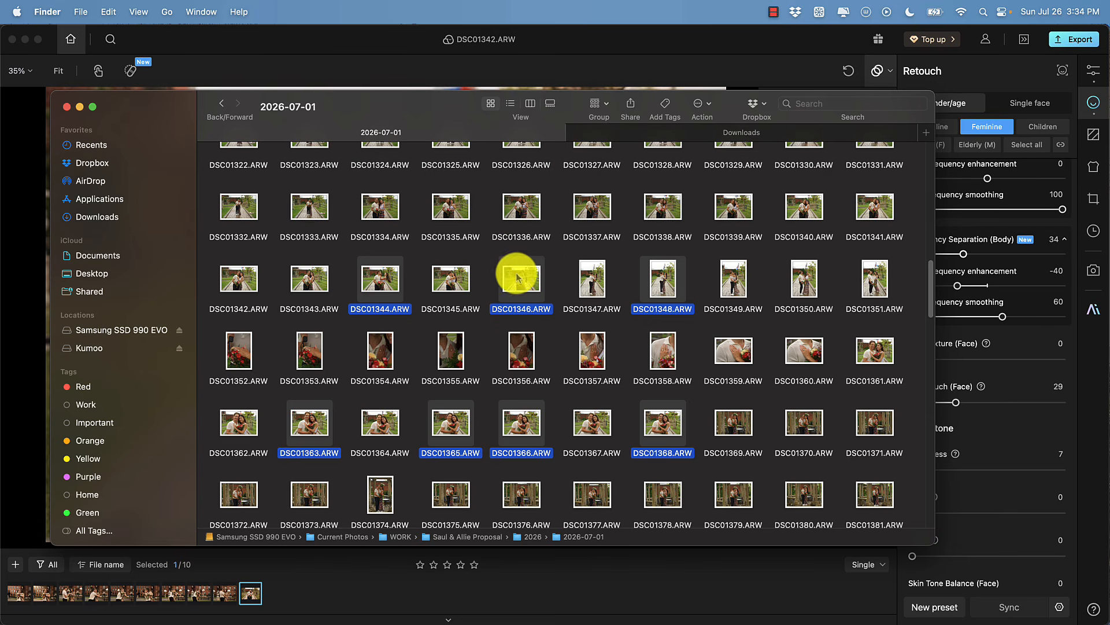
{"action": "left_click_drag", "start_coordinate": [517, 278], "coordinate": [330, 584]}
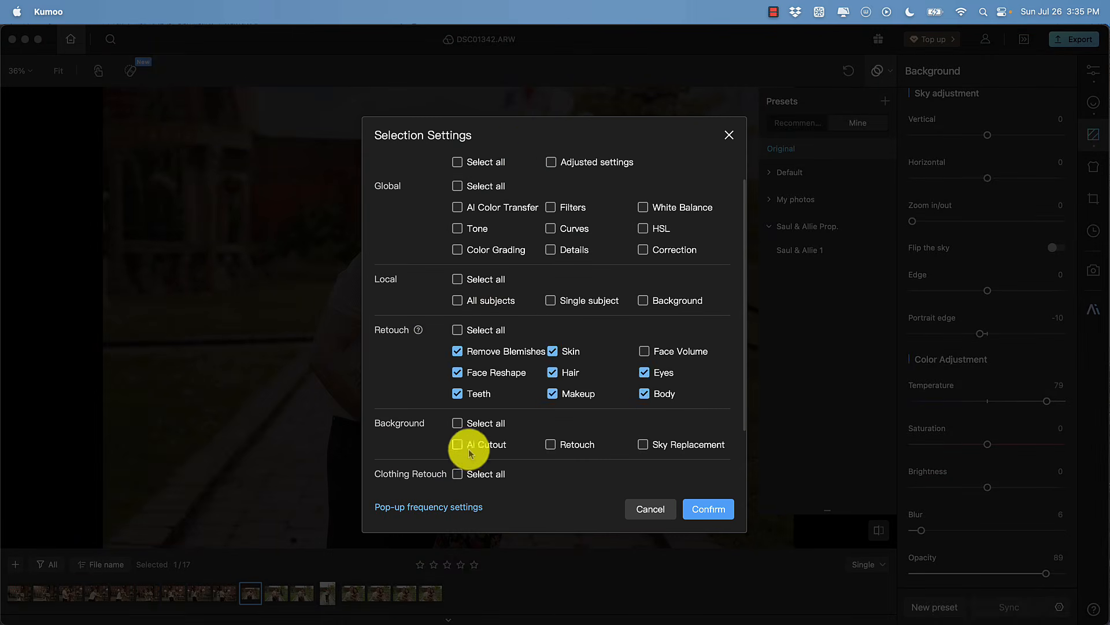
Copy all settings from the edited photo and select the seven newly imported photos
{"action": "left_click", "coordinate": [457, 162]}
{"action": "left_click", "coordinate": [708, 508]}
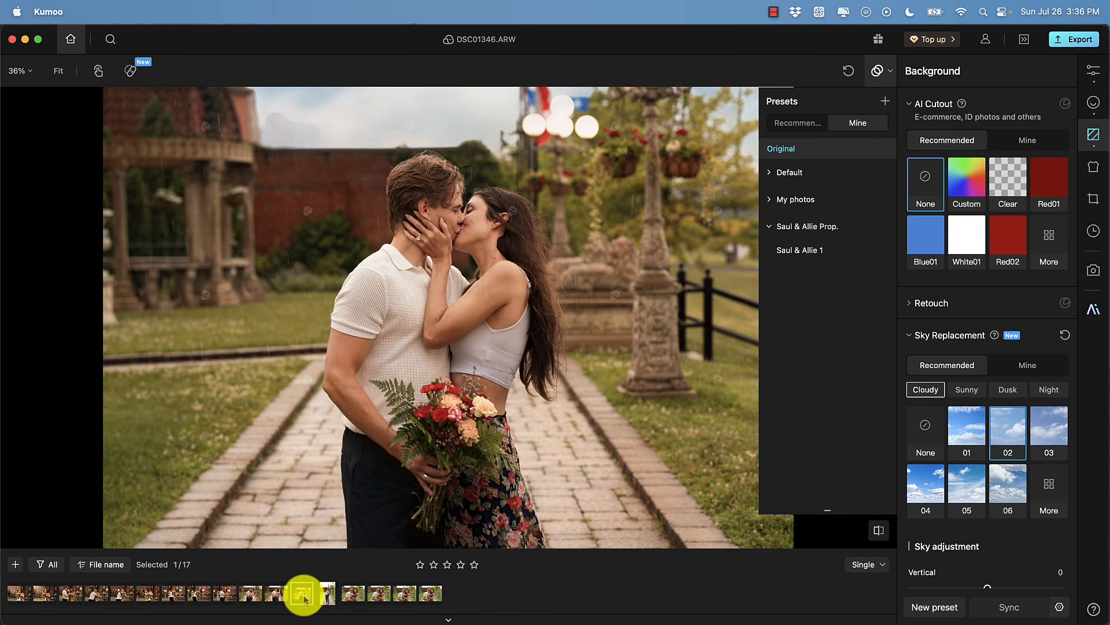
{"action": "left_click", "coordinate": [327, 592]}
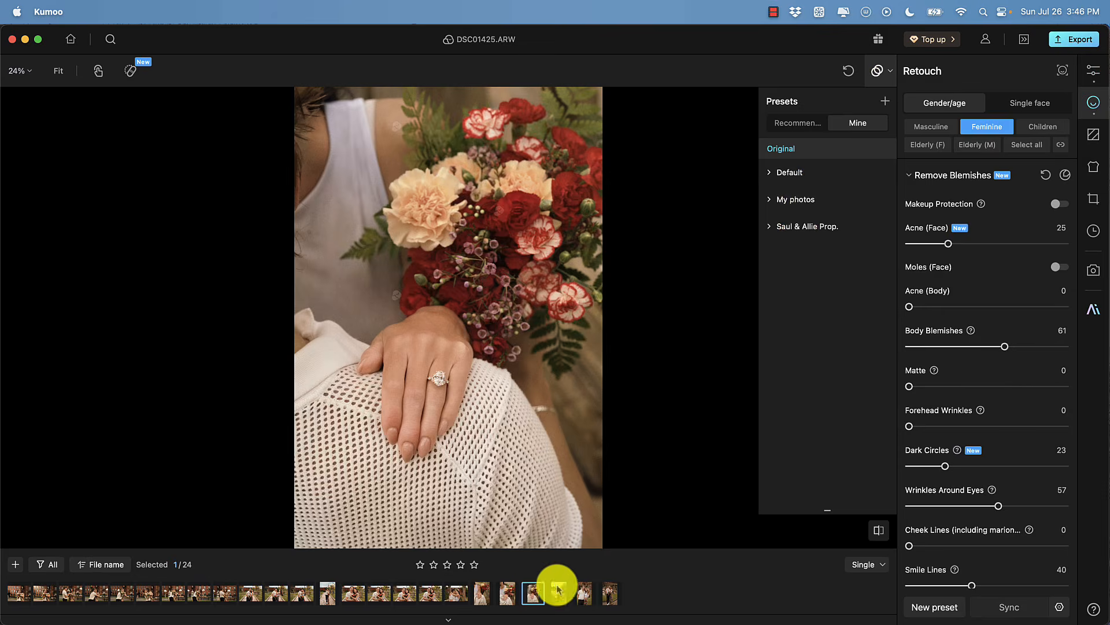
Open DSC01594 and set global Shadows to 5 and Blacks to 2
{"action": "left_click", "coordinate": [562, 593]}
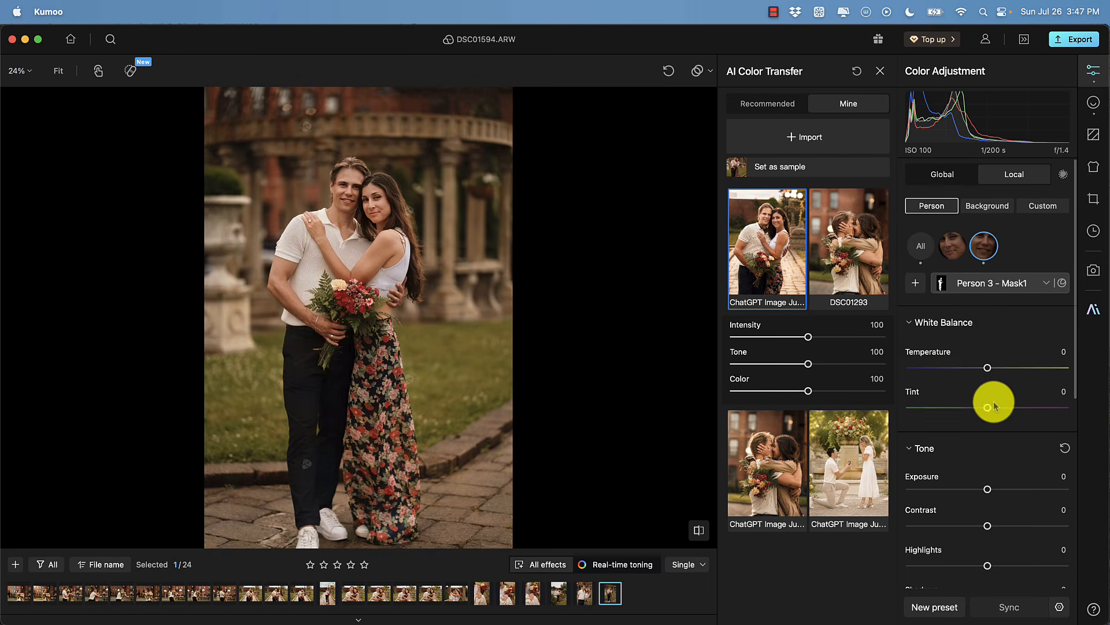
{"action": "left_click", "coordinate": [939, 174]}
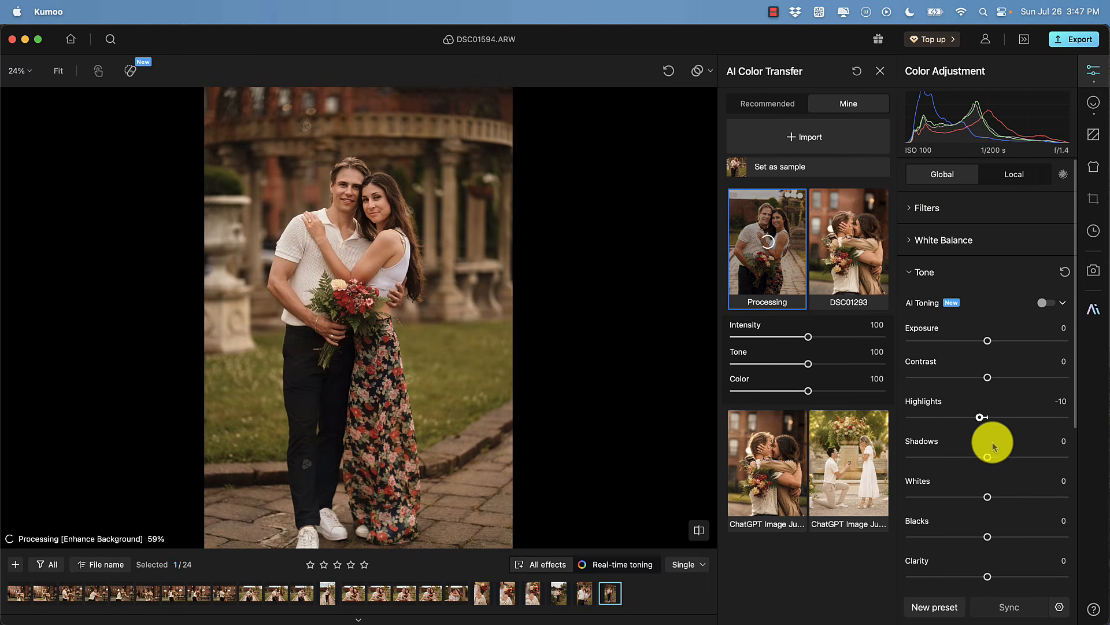
{"action": "left_click_drag", "start_coordinate": [992, 444], "coordinate": [996, 446]}
{"action": "left_click_drag", "start_coordinate": [988, 538], "coordinate": [990, 537]}
Zoom into the couple's faces and compare the edited photo with the original
{"action": "scroll", "coordinate": [350, 198], "scroll_direction": "up", "scroll_amount": 10}
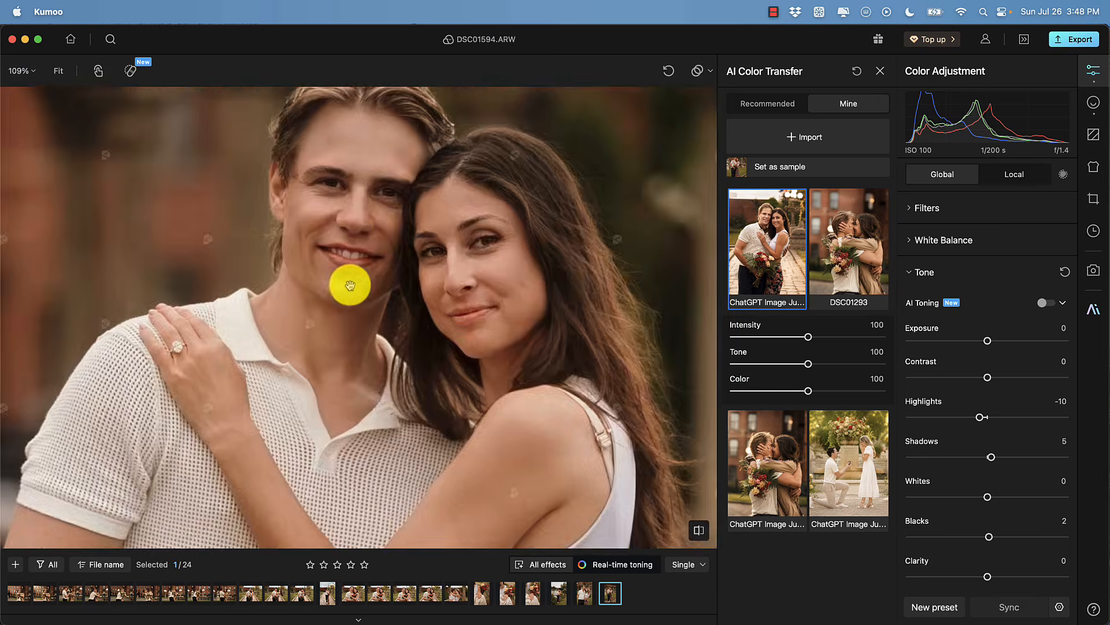
{"action": "scroll", "coordinate": [406, 215], "scroll_direction": "down", "scroll_amount": 15}
{"action": "scroll", "coordinate": [418, 192], "scroll_direction": "up", "scroll_amount": 5}
{"action": "scroll", "coordinate": [394, 303], "scroll_direction": "up", "scroll_amount": 1}
{"action": "left_click", "coordinate": [698, 530]}
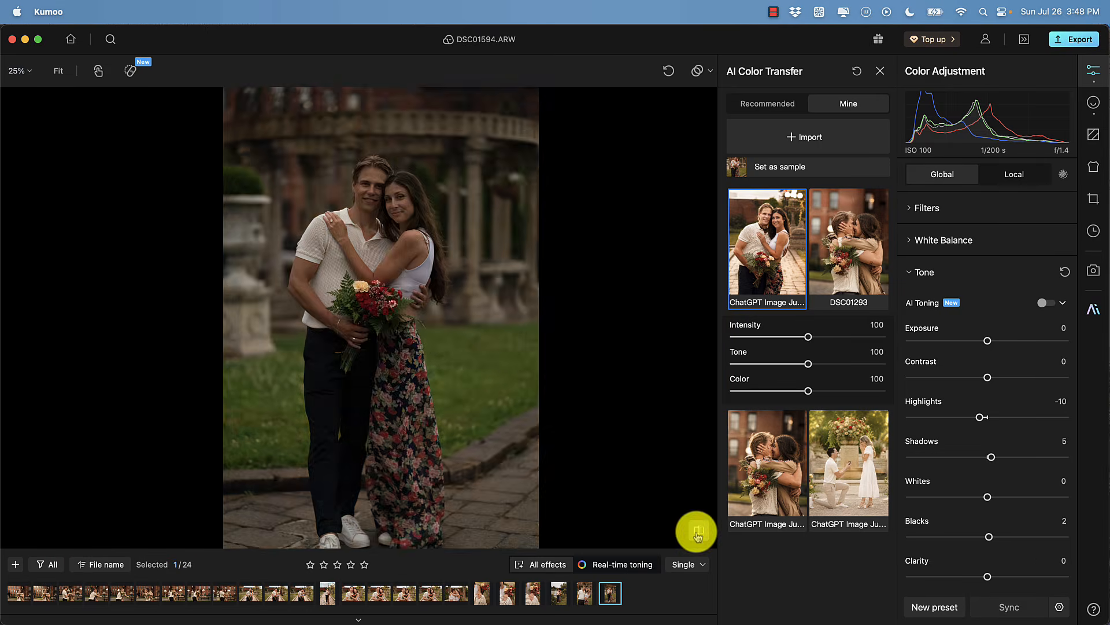
{"action": "left_click", "coordinate": [699, 531]}
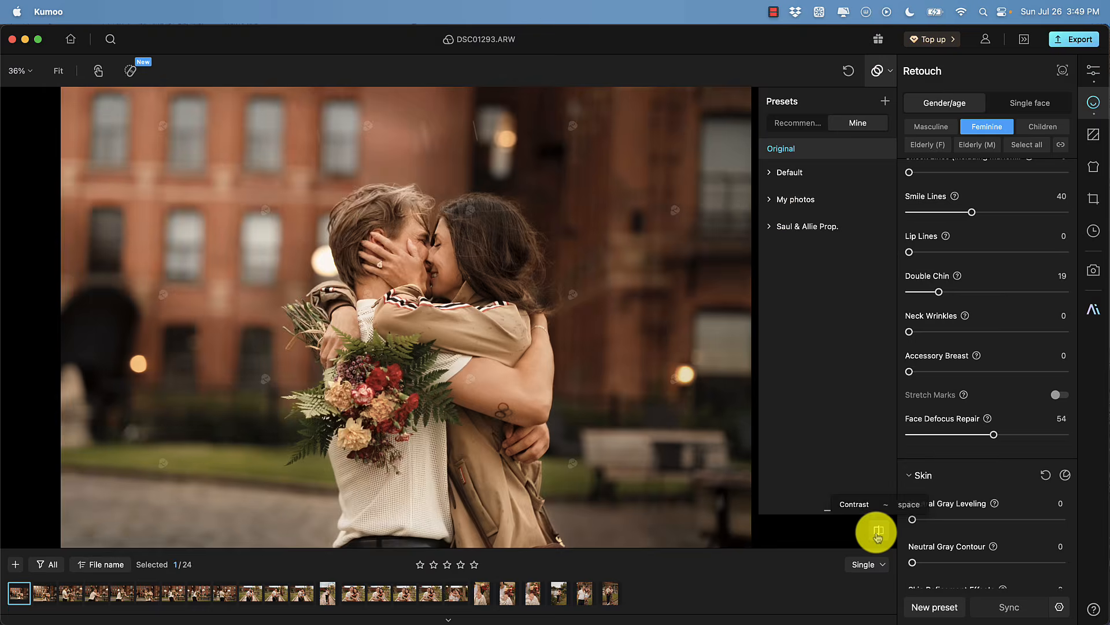
Step through the edited photos in the filmstrip, comparing them with the originals
{"action": "left_click", "coordinate": [877, 532]}
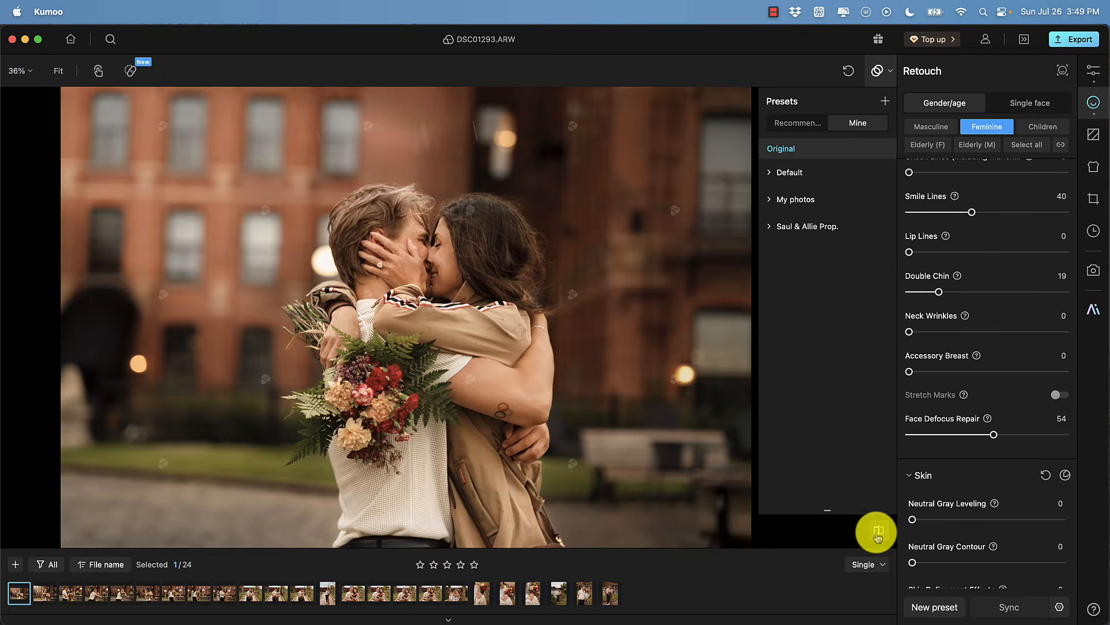
{"action": "left_click", "coordinate": [251, 593]}
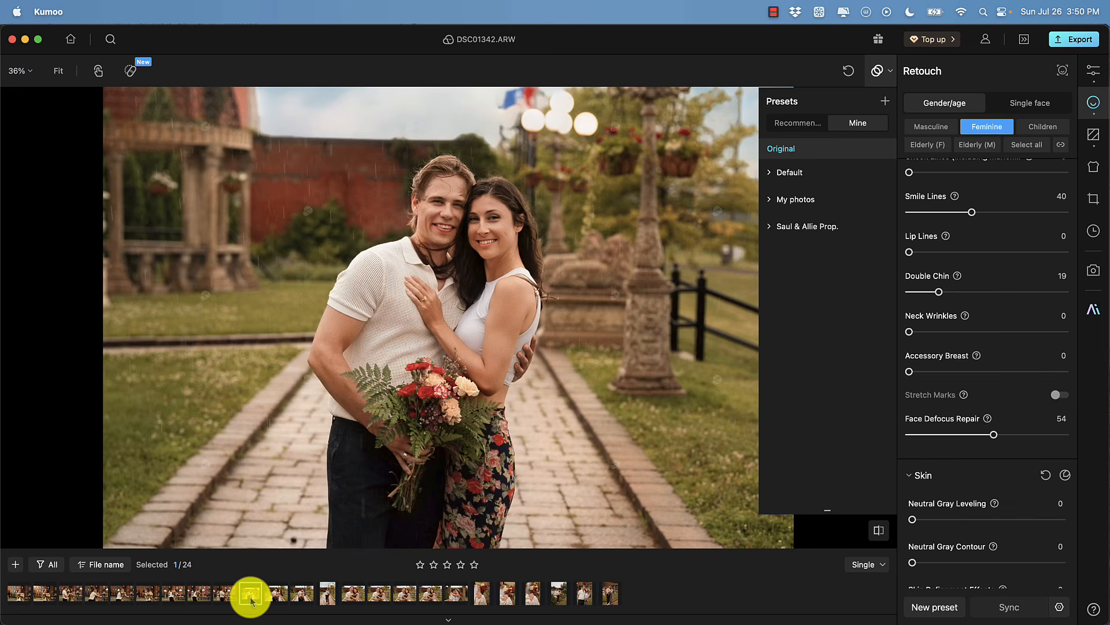
{"action": "left_click", "coordinate": [877, 530]}
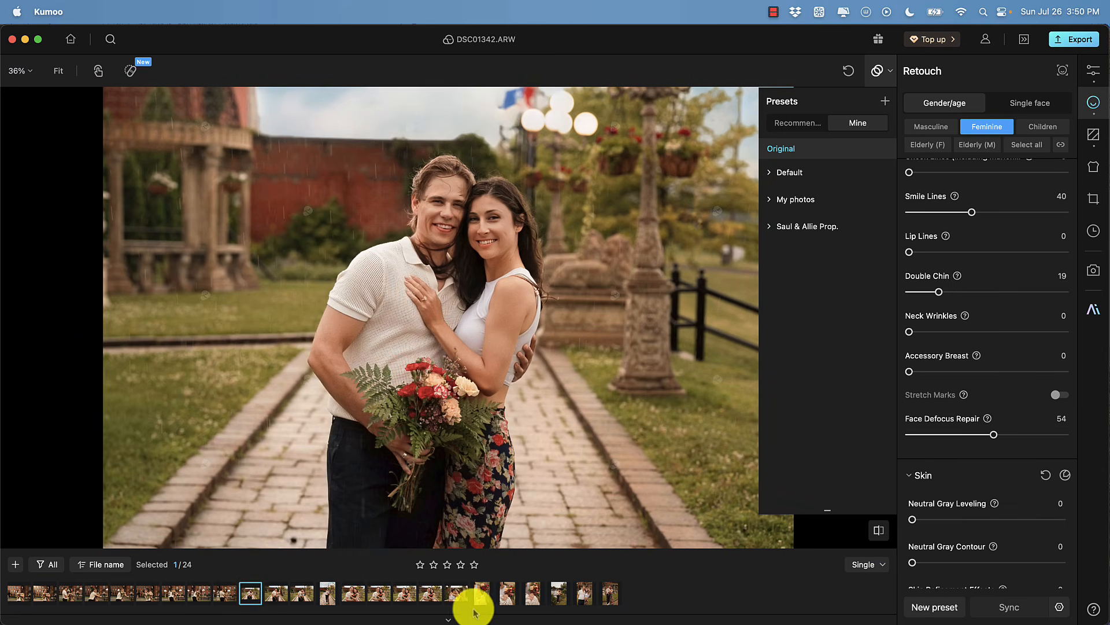
{"action": "left_click", "coordinate": [479, 593]}
{"action": "left_click", "coordinate": [456, 594]}
{"action": "left_click", "coordinate": [559, 595]}
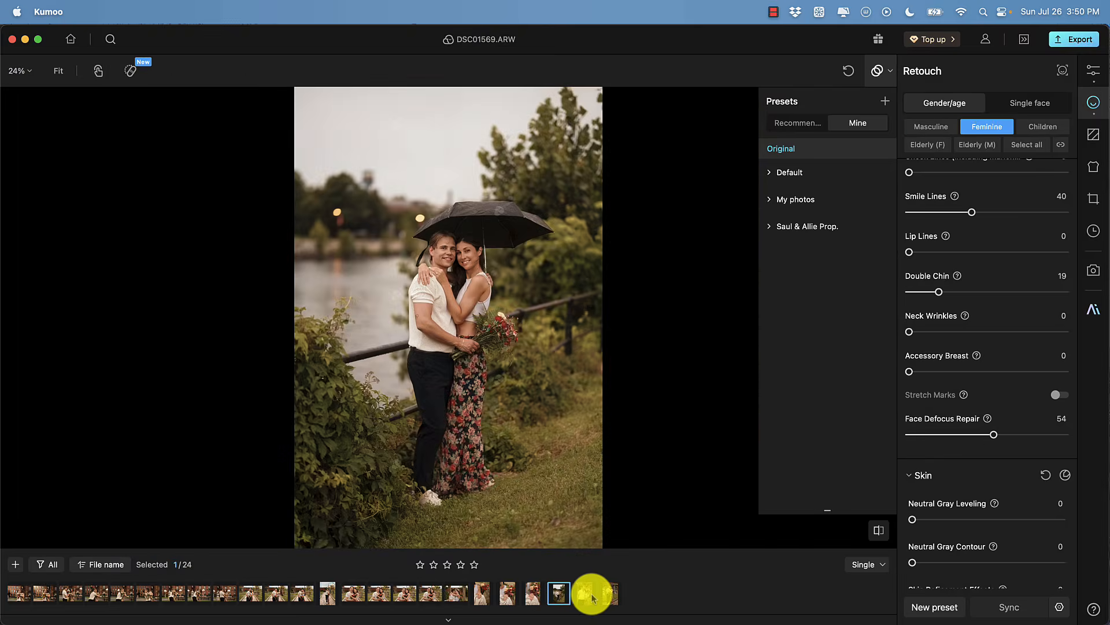
{"action": "left_click", "coordinate": [592, 596]}
{"action": "left_click", "coordinate": [611, 594]}
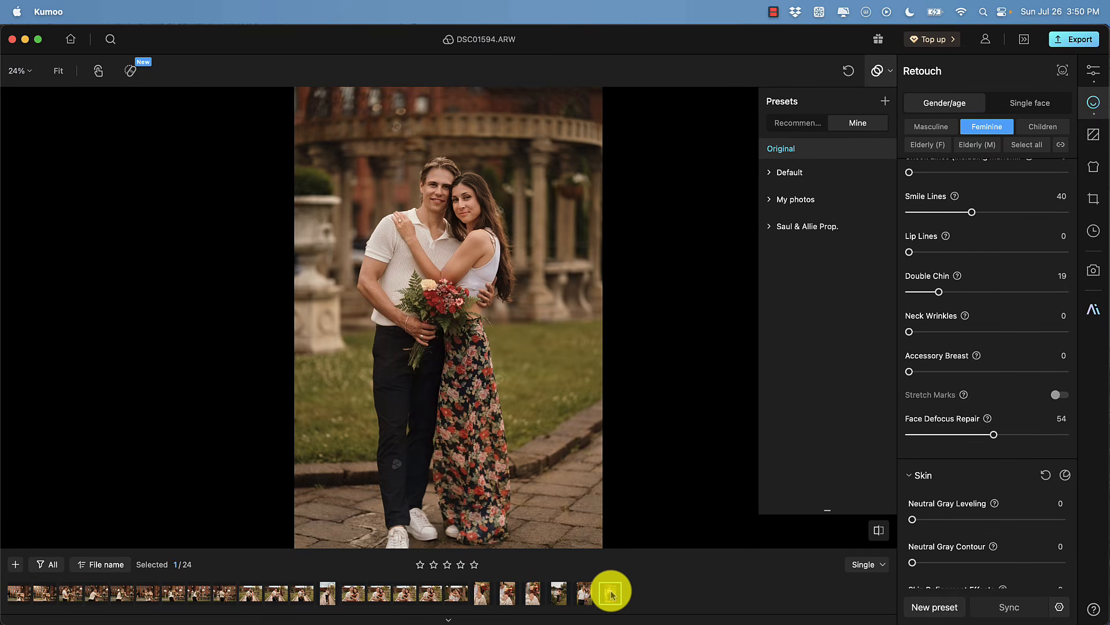